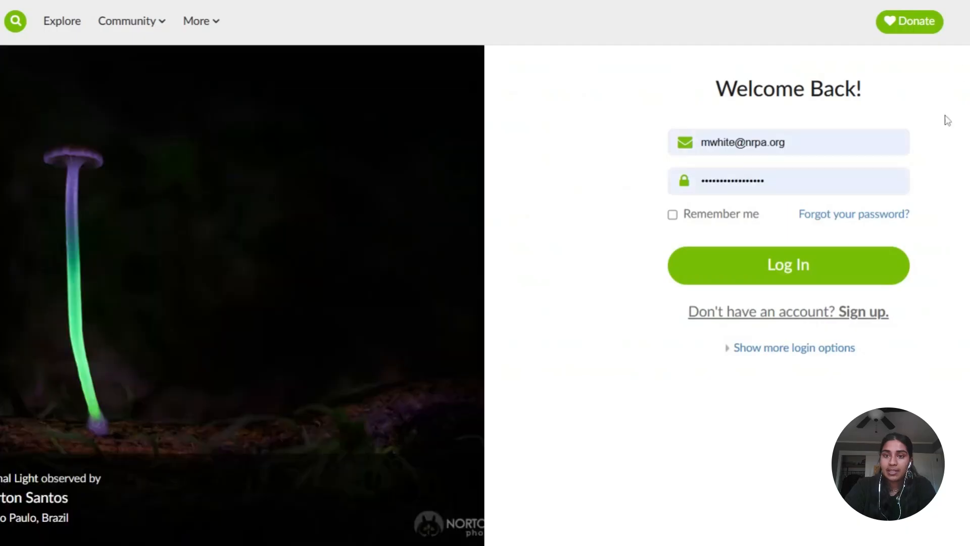
- Log in with the prefilled account credentials and open the account's list of projects
click(798, 264)
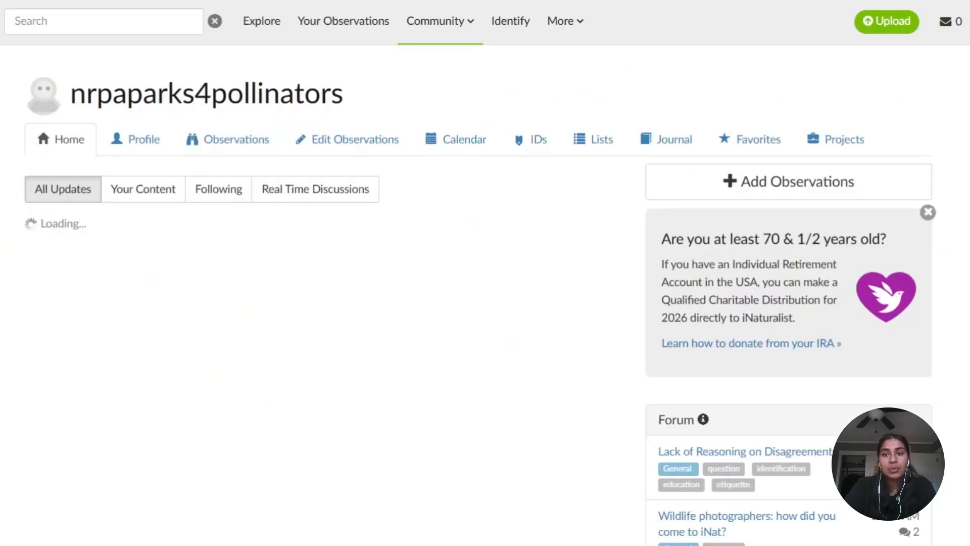
scroll(622, 386, down, 1)
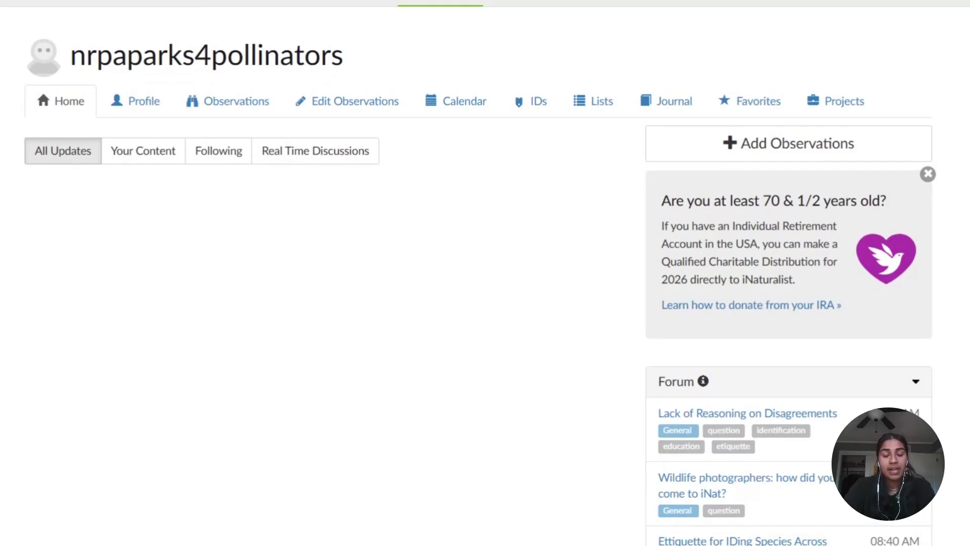
scroll(485, 273, up, 1)
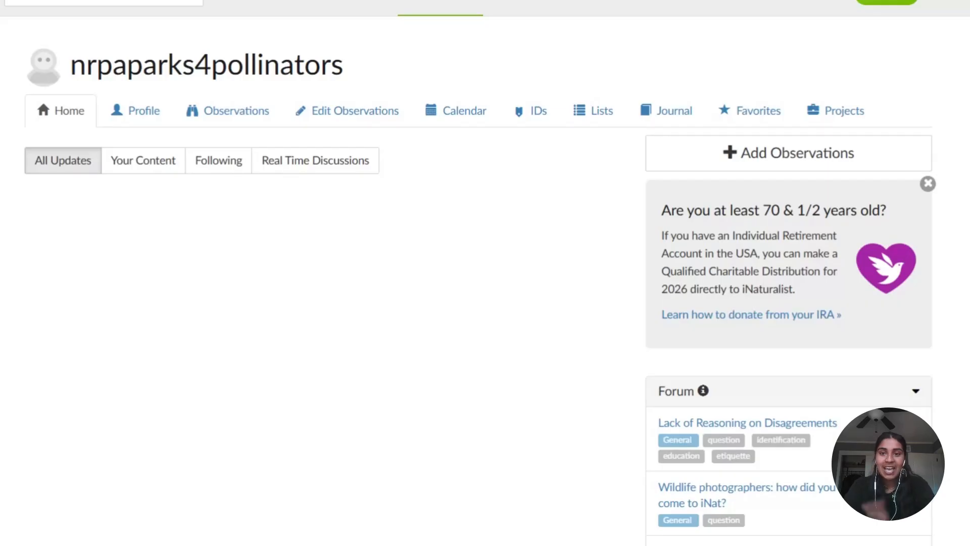
click(858, 113)
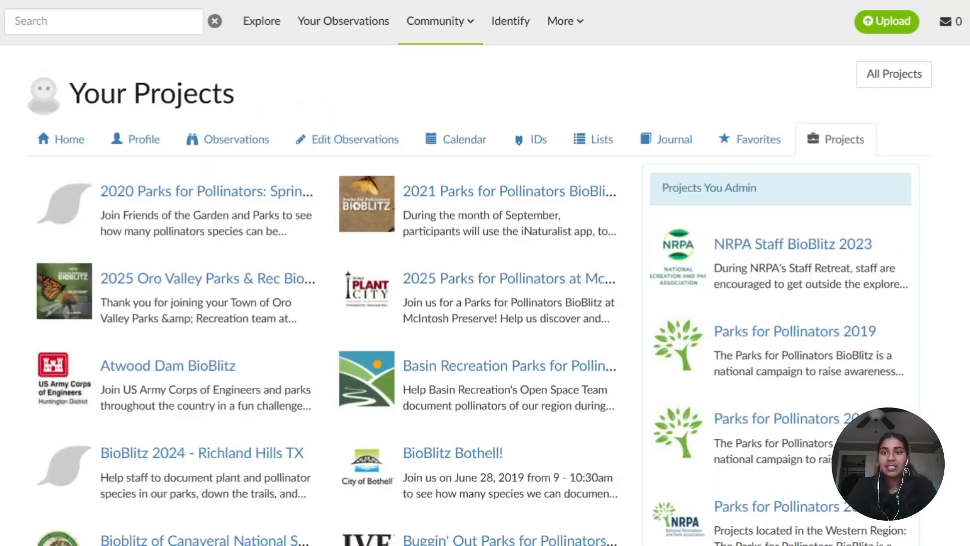
- Start a new project and choose the Collection project type
scroll(485, 273, down, 3)
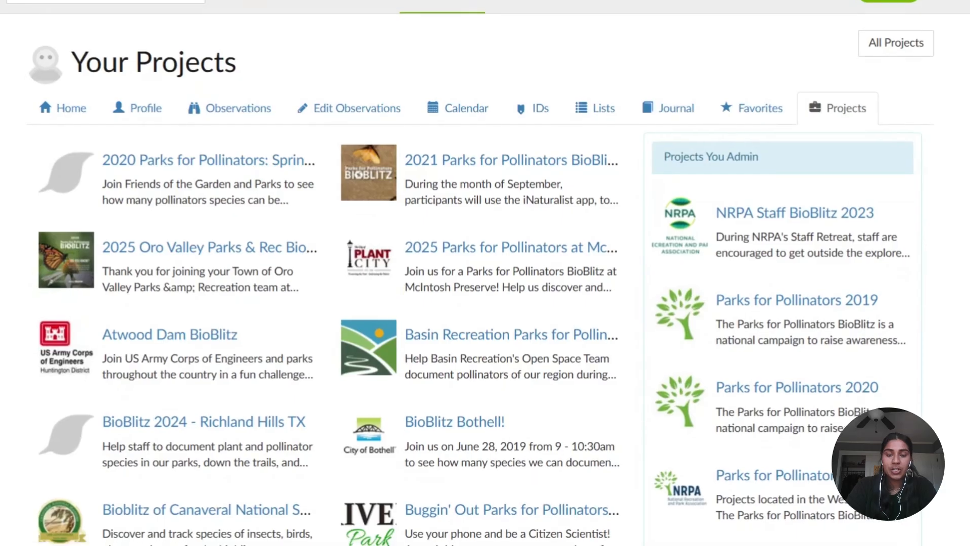
scroll(485, 273, down, 6)
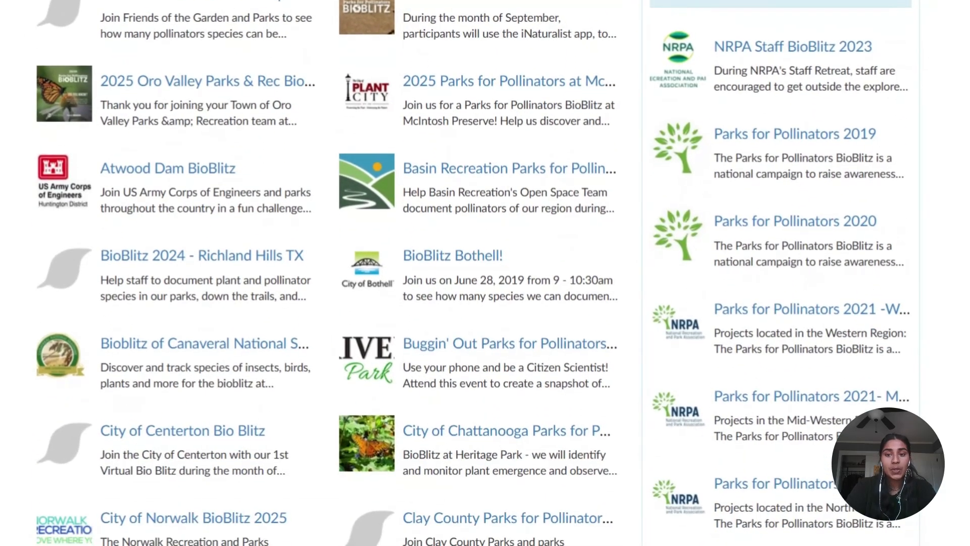
scroll(485, 273, down, 1)
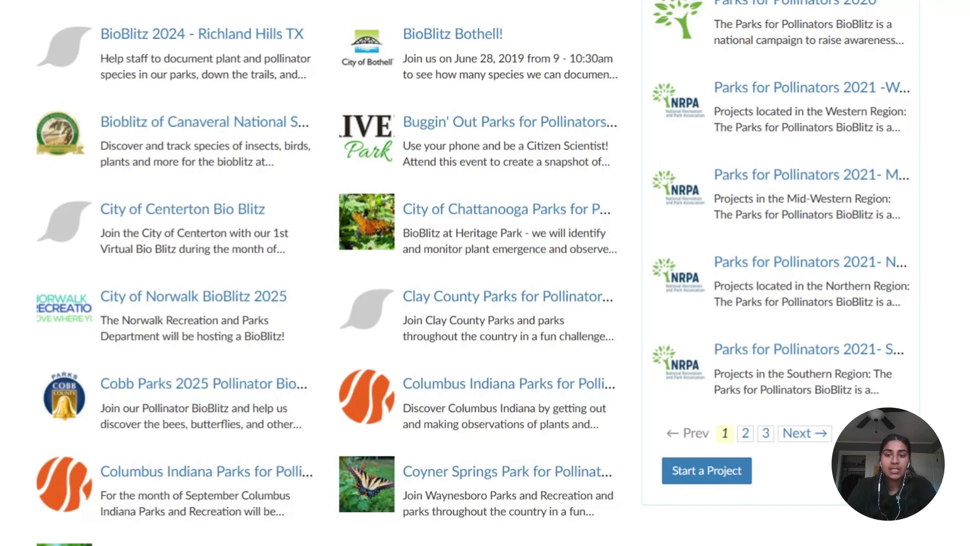
click(711, 472)
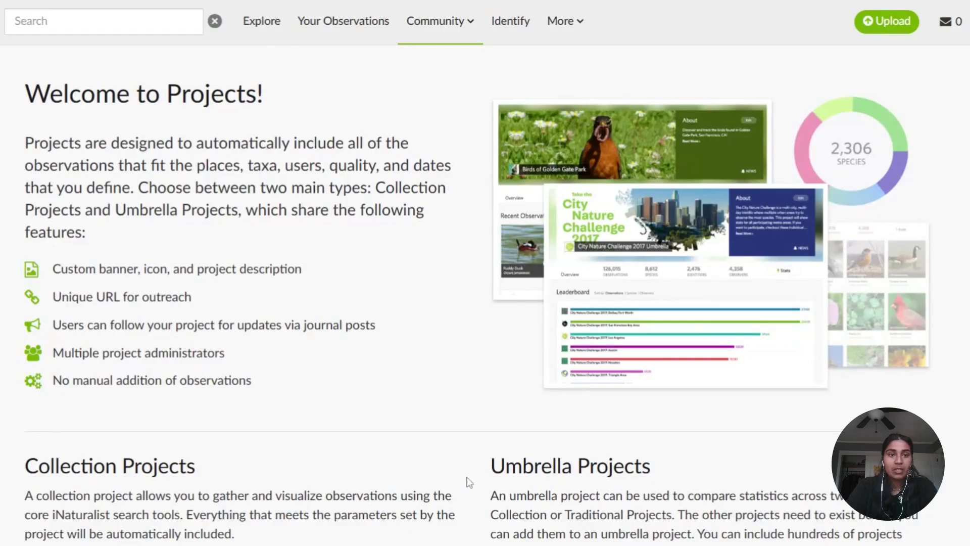
scroll(467, 481, down, 1)
scroll(469, 481, down, 5)
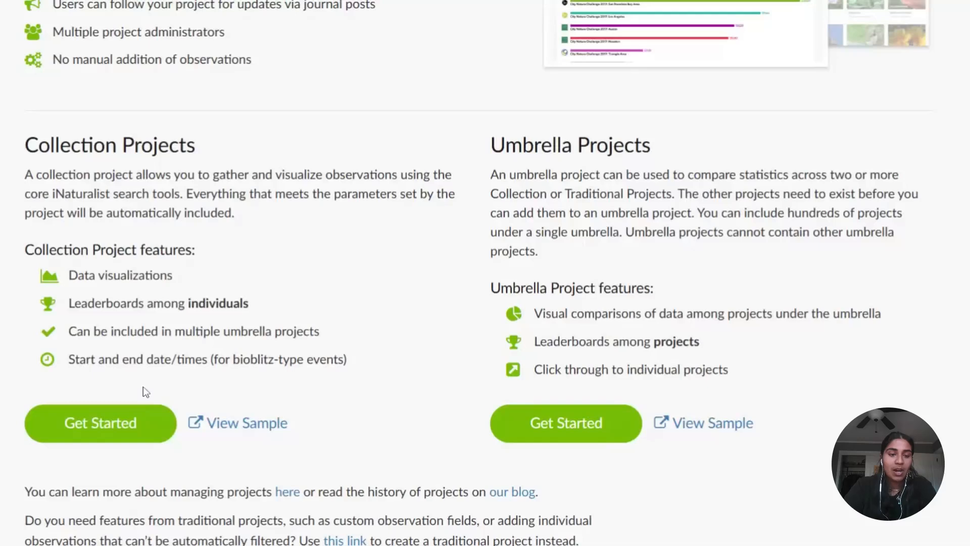
click(129, 427)
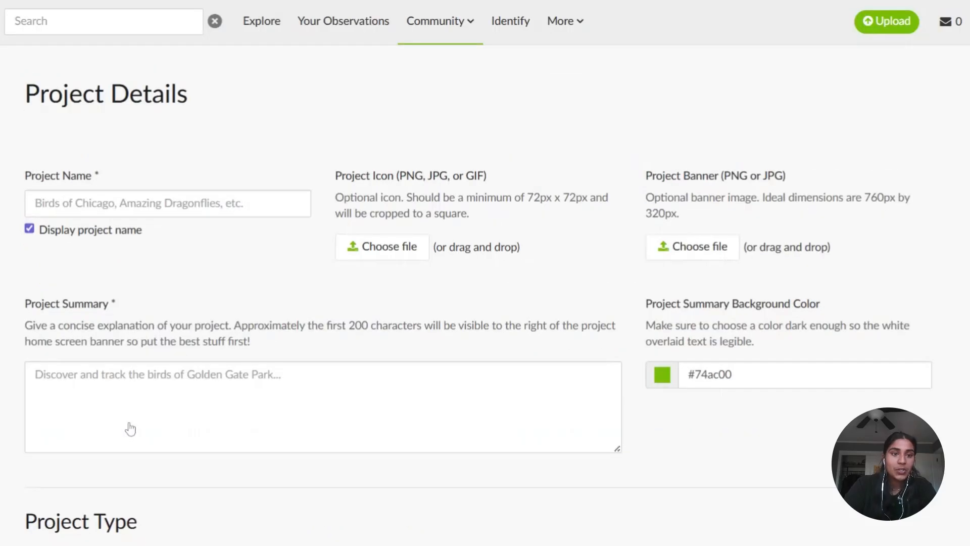
- Name the project "Parks for Pollinators 2026: Ashburn, VA"
scroll(485, 273, down, 1)
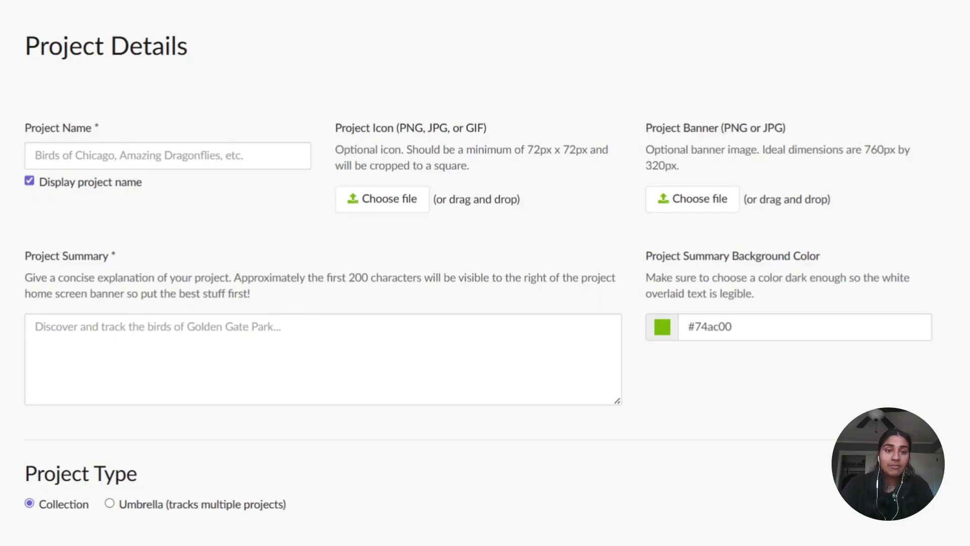
click(232, 157)
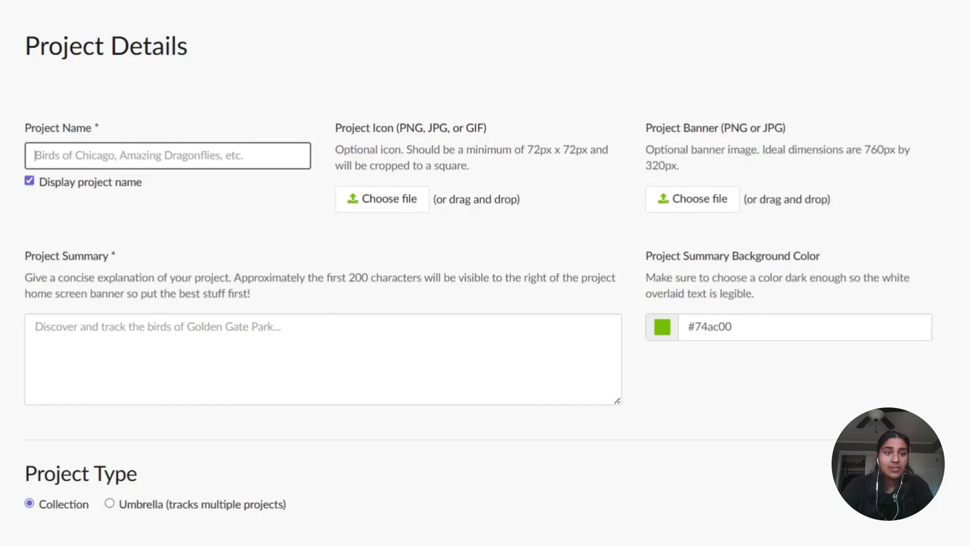
text(Parks for Pollinators 2026: Ashburn, VA)
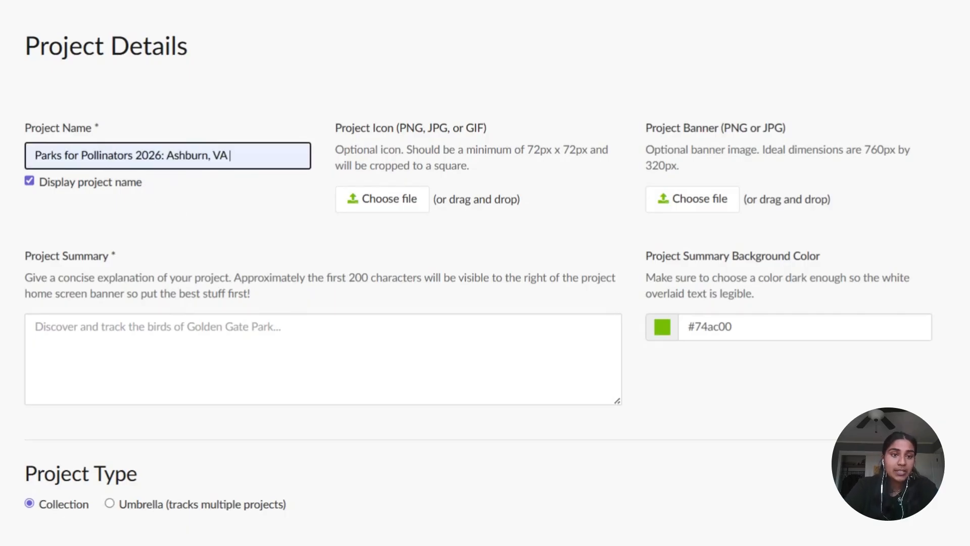
drag(165, 156, 3, 163)
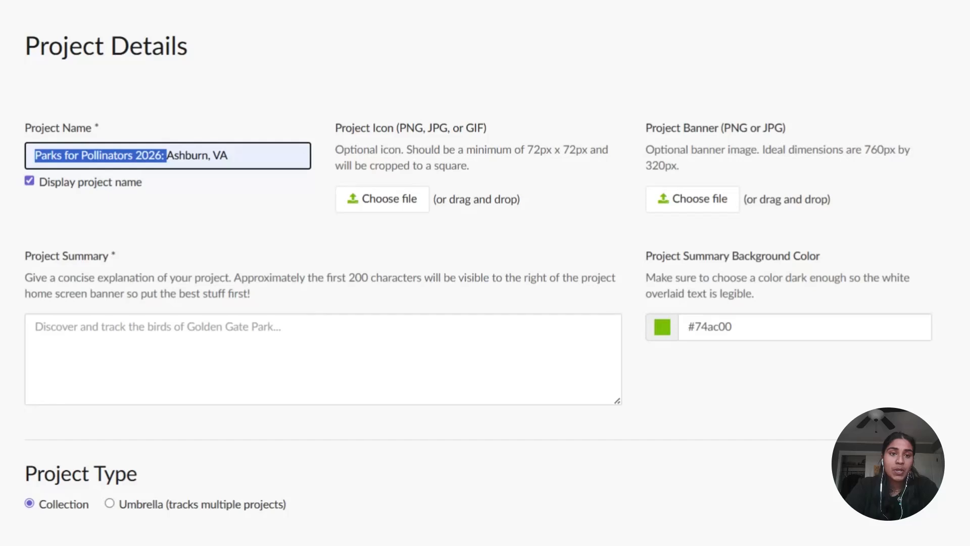
click(2, 259)
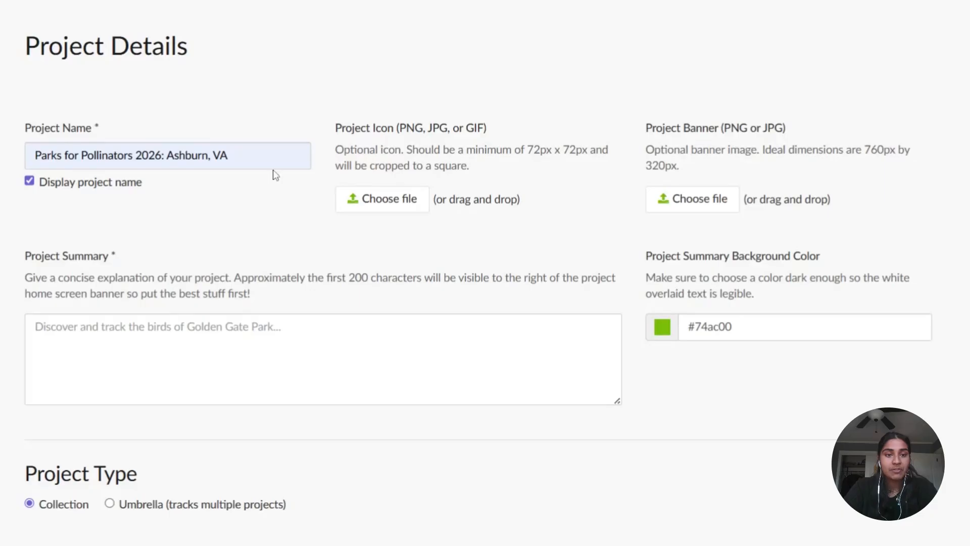
- Write the project summary "welcome to our 2026 bioblitz page!"
scroll(22, 300, down, 1)
click(31, 303)
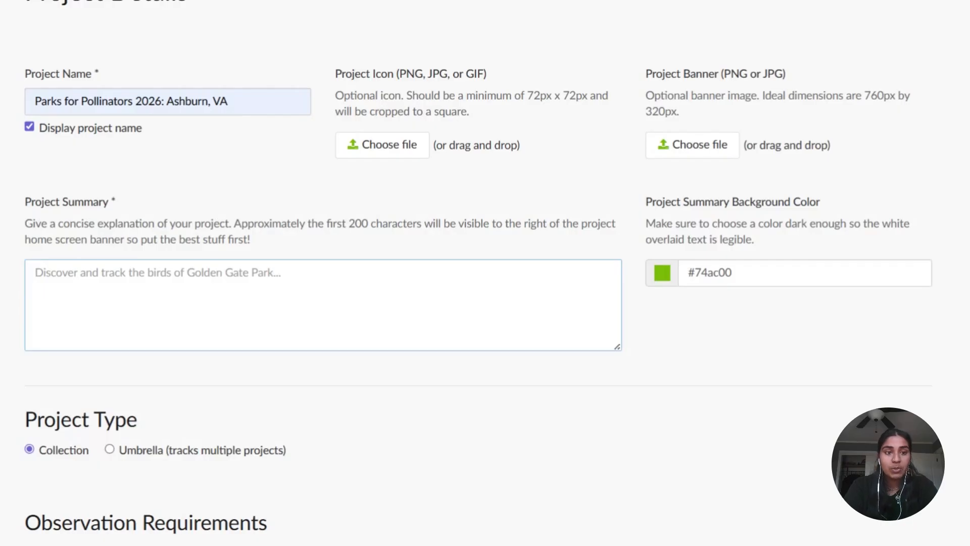
text(welco)
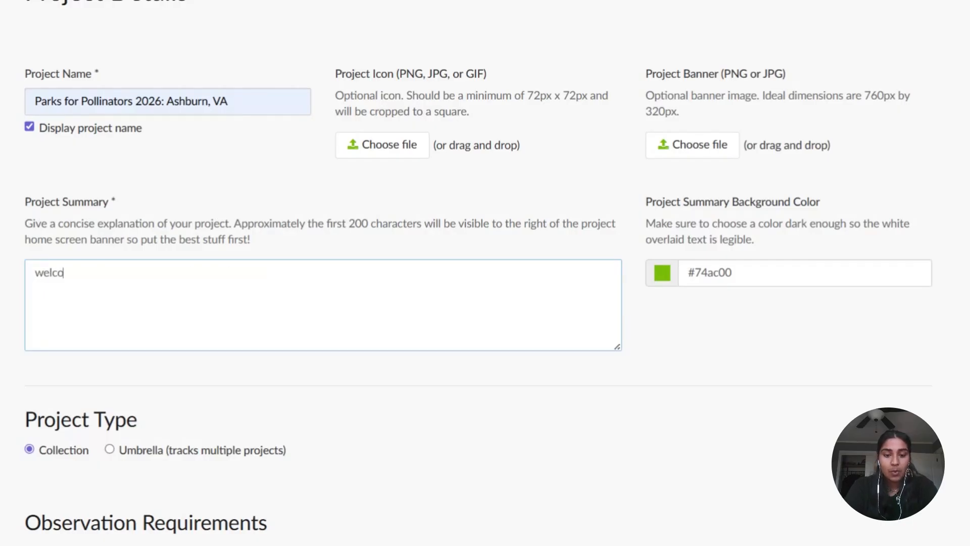
text(me to our 2026)
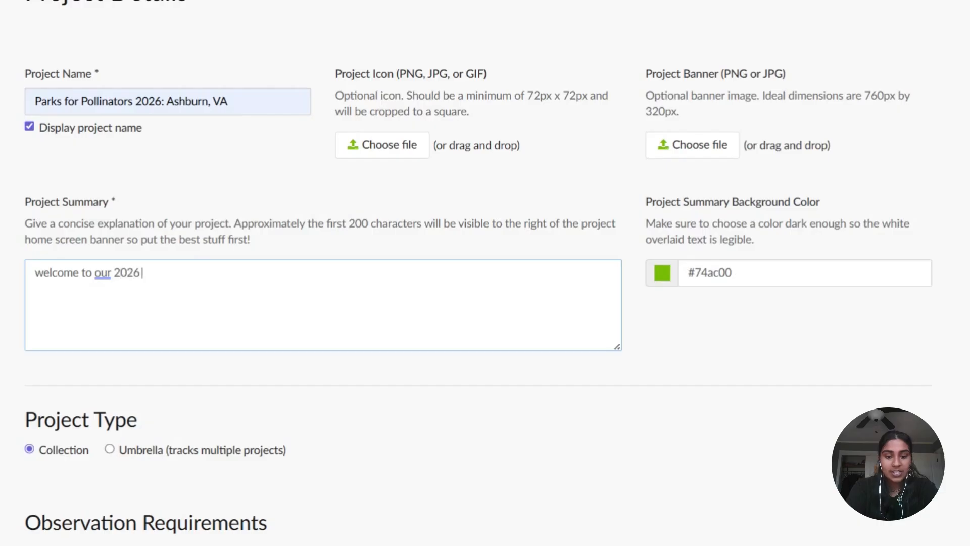
text( biobl)
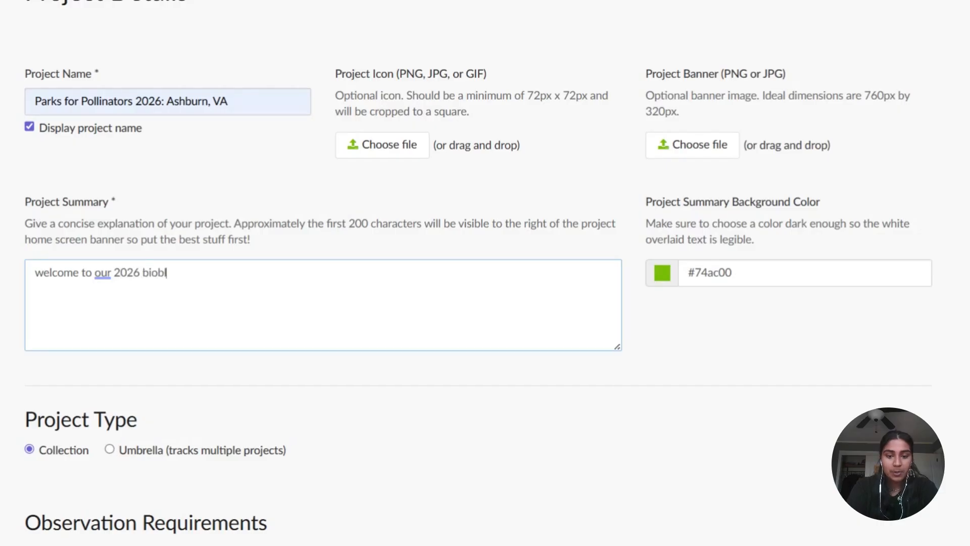
text(itz page!)
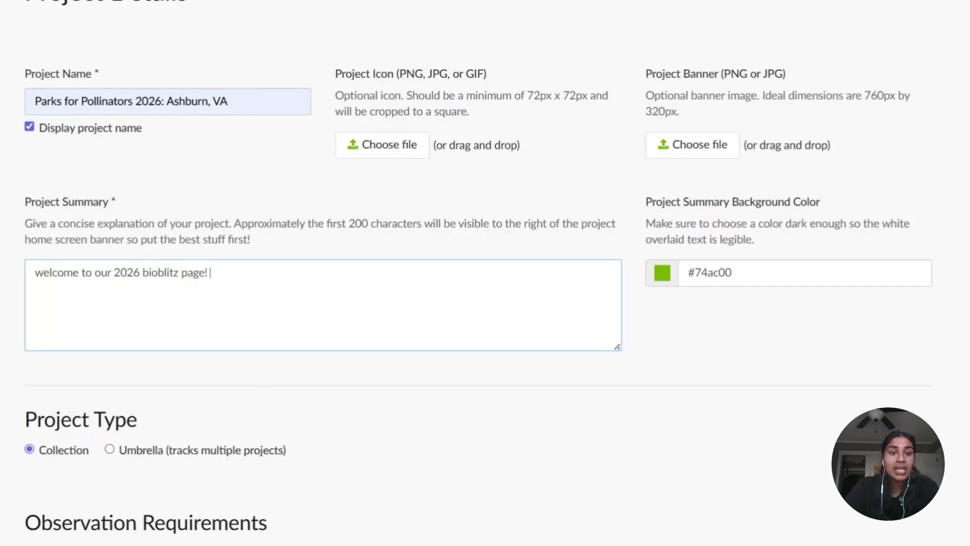
- Include the taxa Hummingbirds (Family Trochilidae) and Plants (Kingdom Plantae) in the observation requirements
scroll(3, 368, down, 3)
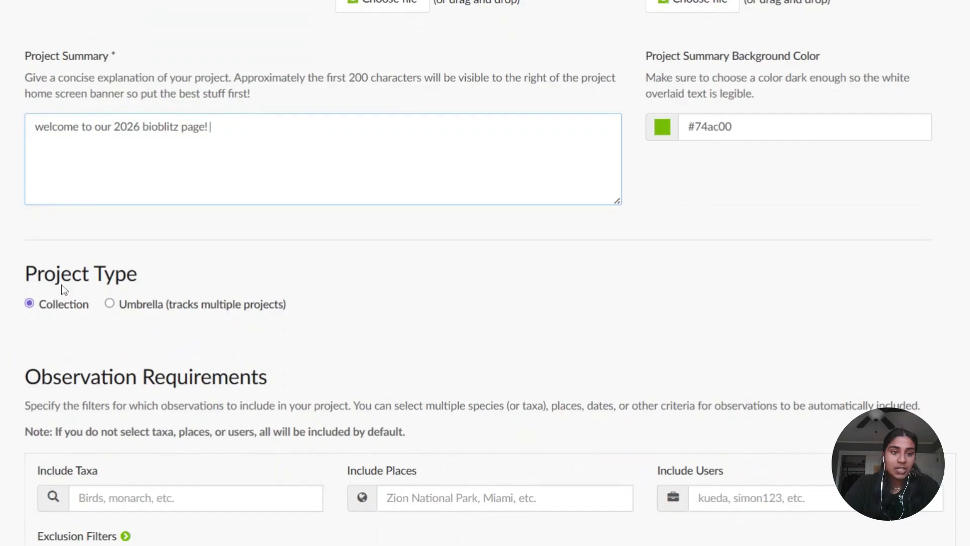
scroll(44, 336, down, 3)
scroll(485, 273, down, 3)
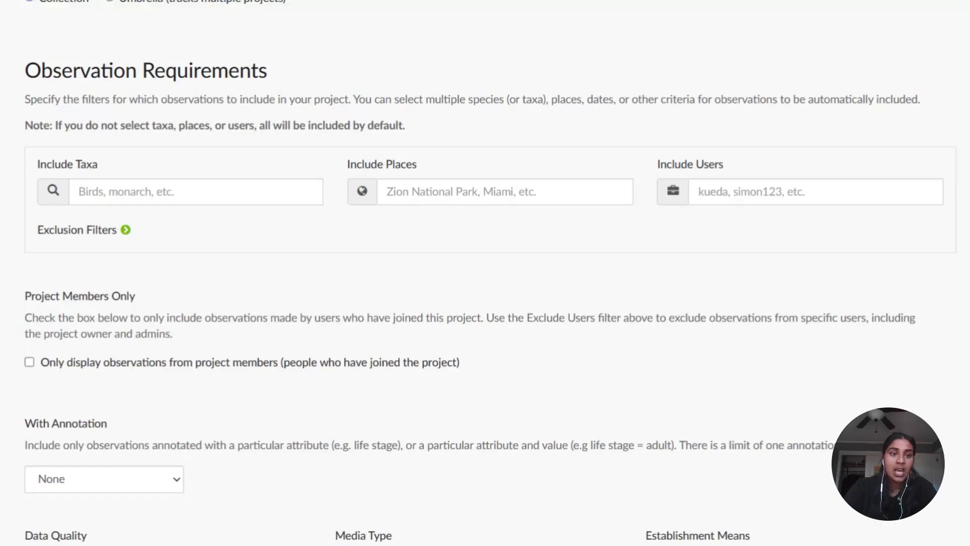
click(196, 192)
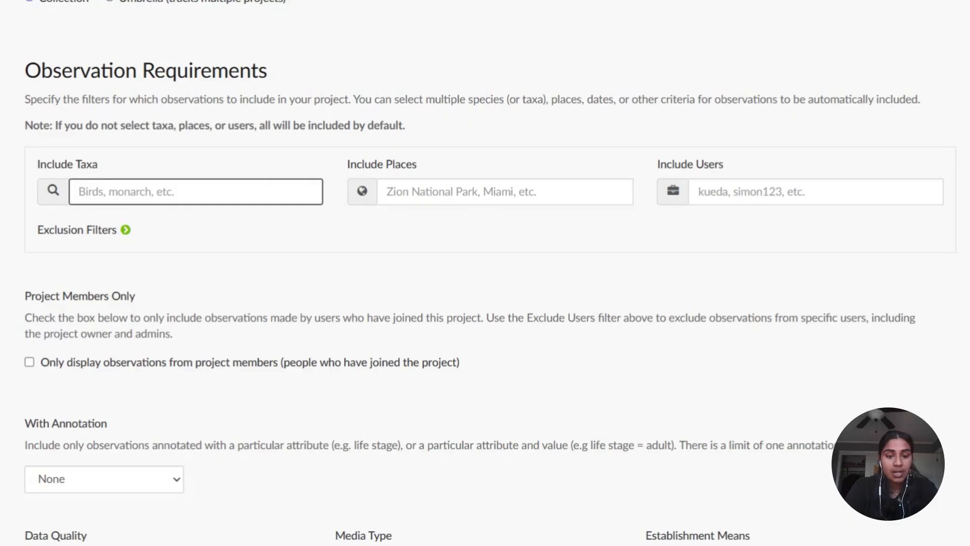
text(humm)
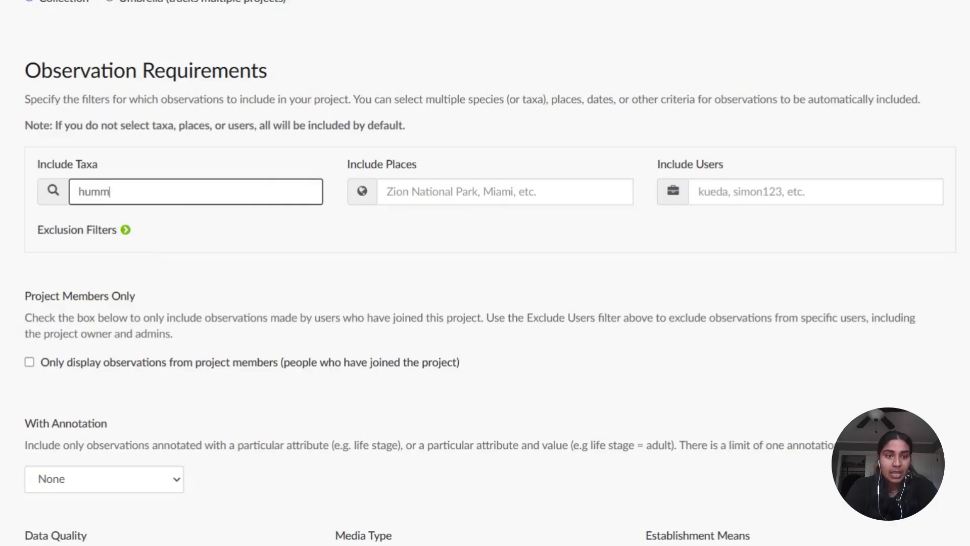
key(Return)
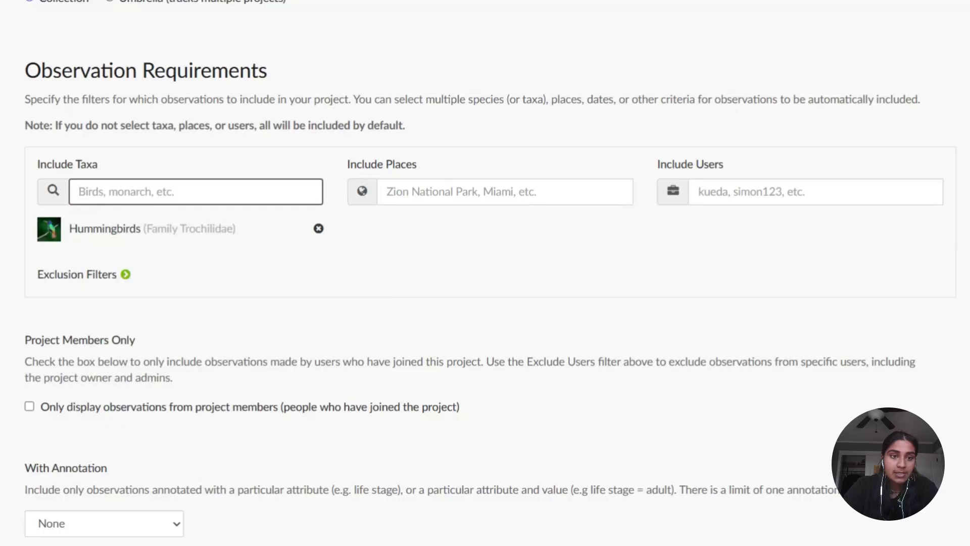
text(plant)
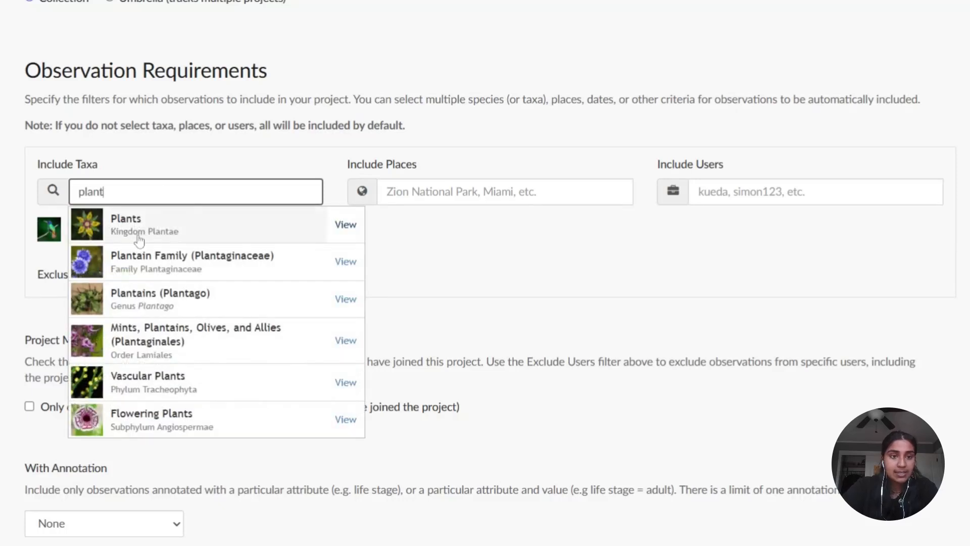
key(Return)
- Add Beetles (Order Coleoptera) and Ants, Bees, Wasps, and Sawflies to the included taxa
text(beet)
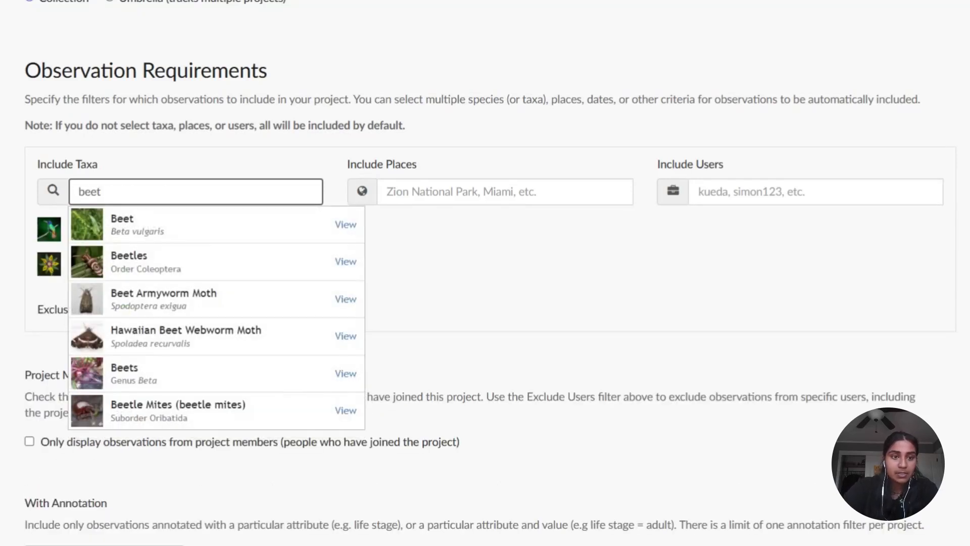
click(140, 273)
text(ants)
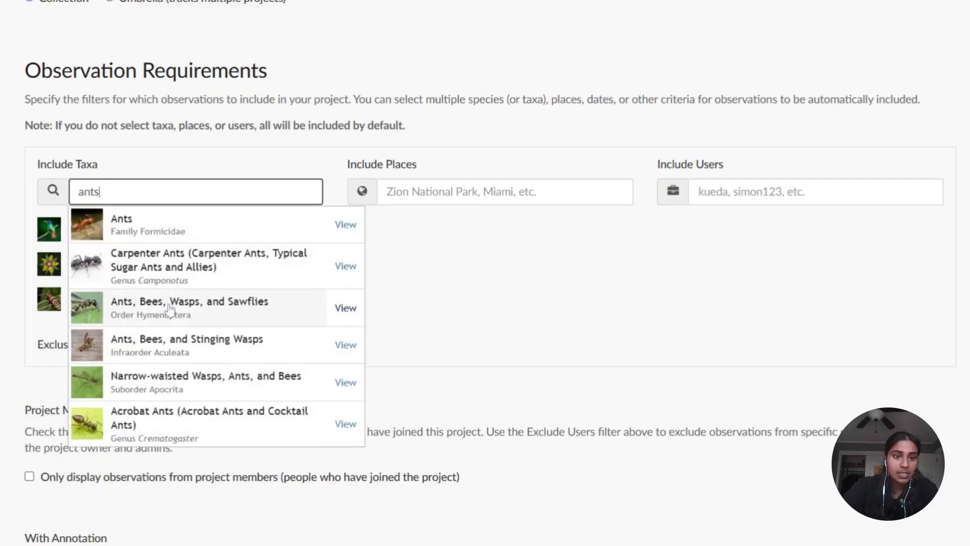
click(173, 308)
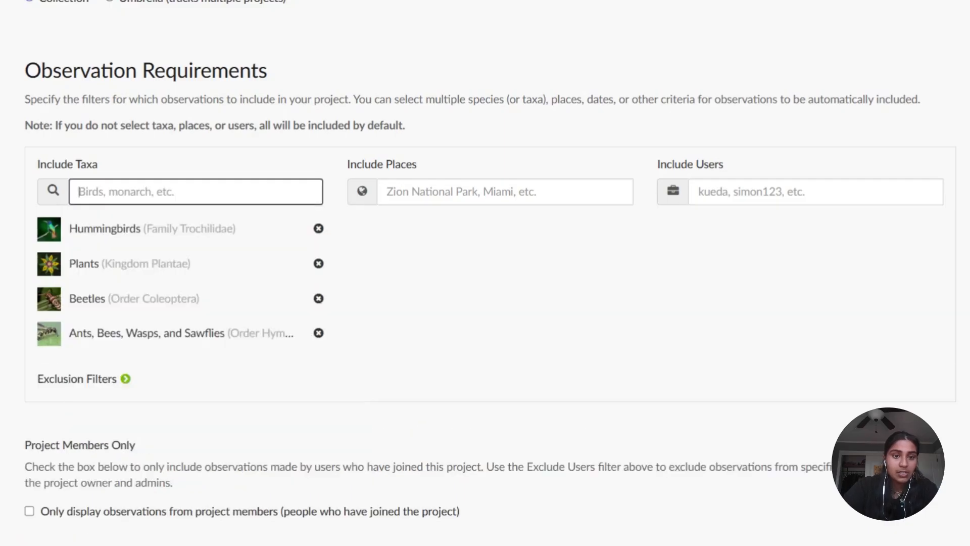
- Add Flies (Order Diptera), Bats (Order Chiroptera), and Butterflies and Moths (Order Lepidoptera) to the included taxa
text(flie)
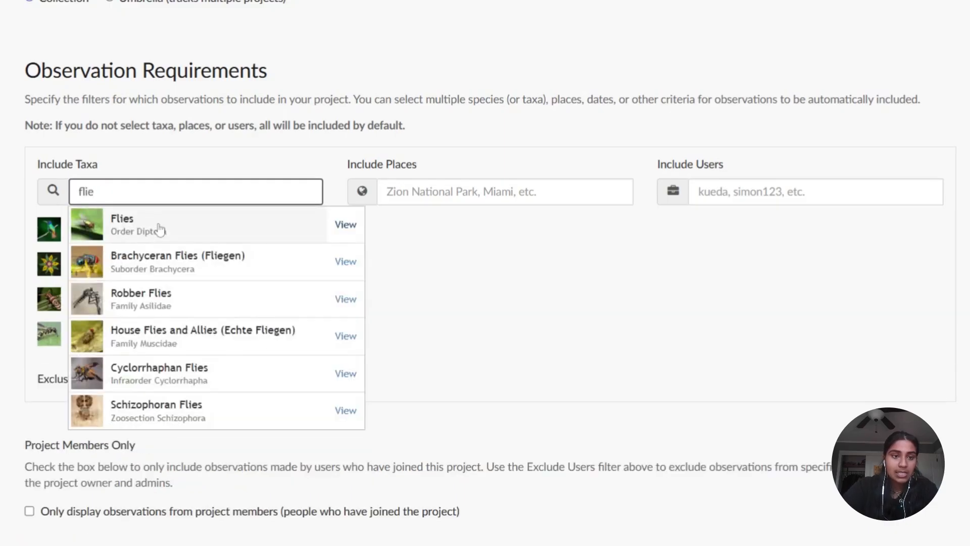
click(157, 225)
text(bats)
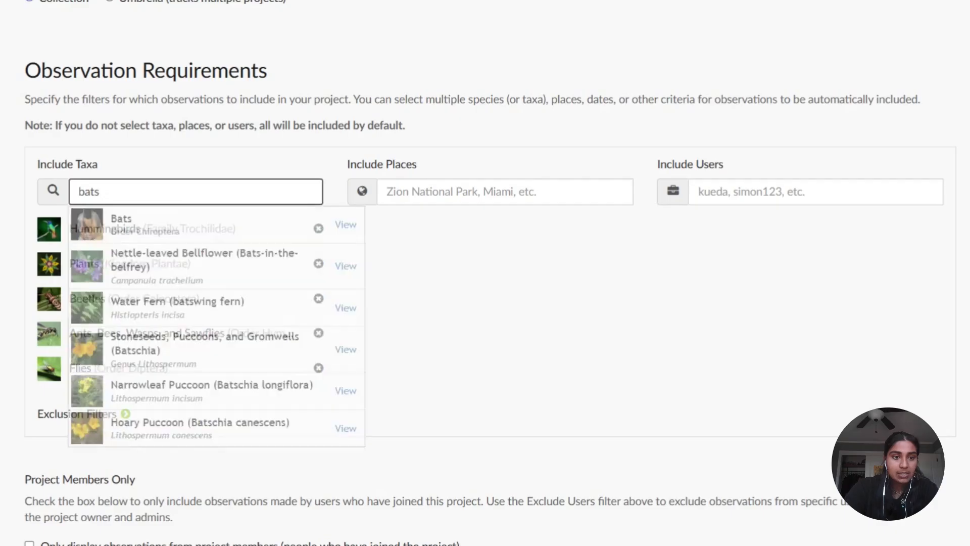
click(130, 223)
text(butter)
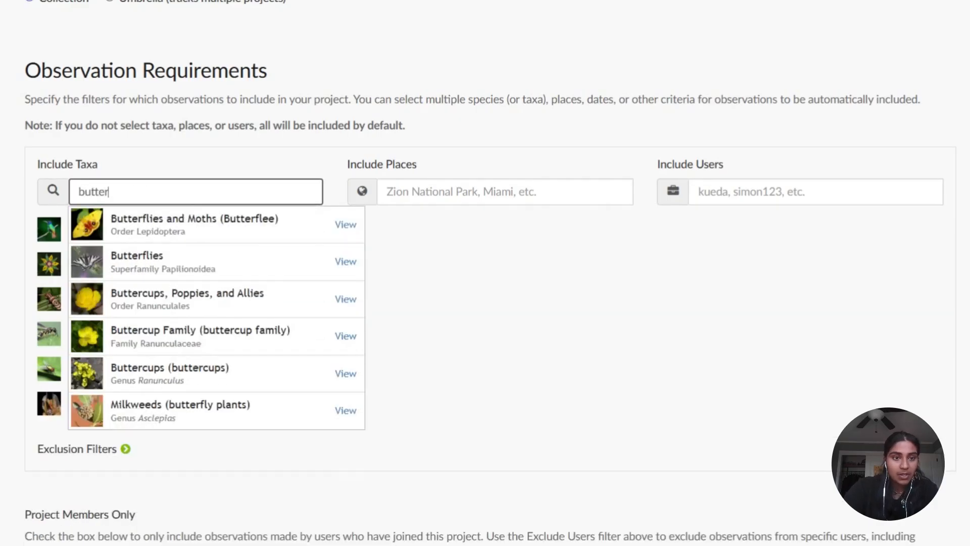
click(191, 232)
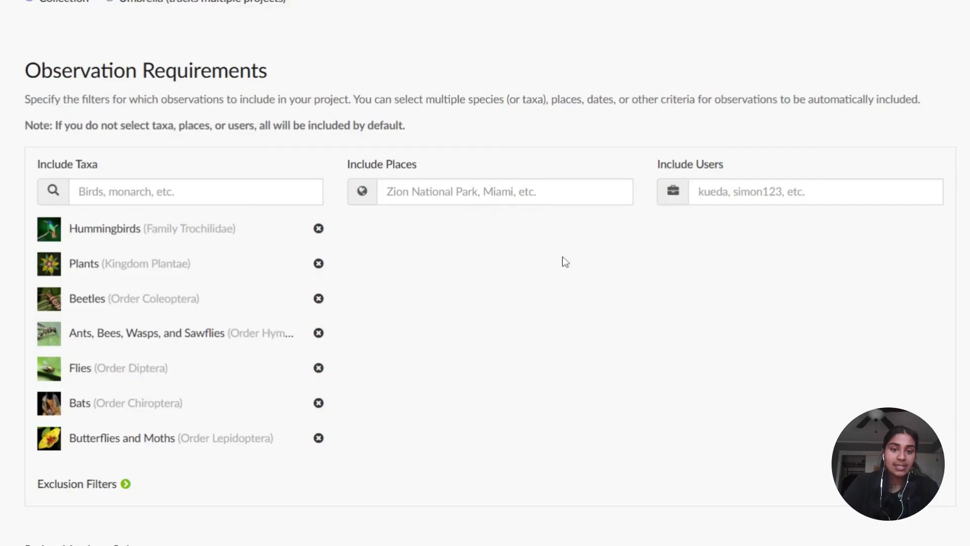
- Search the included places for "ashburn, va" and clear the search text
click(505, 192)
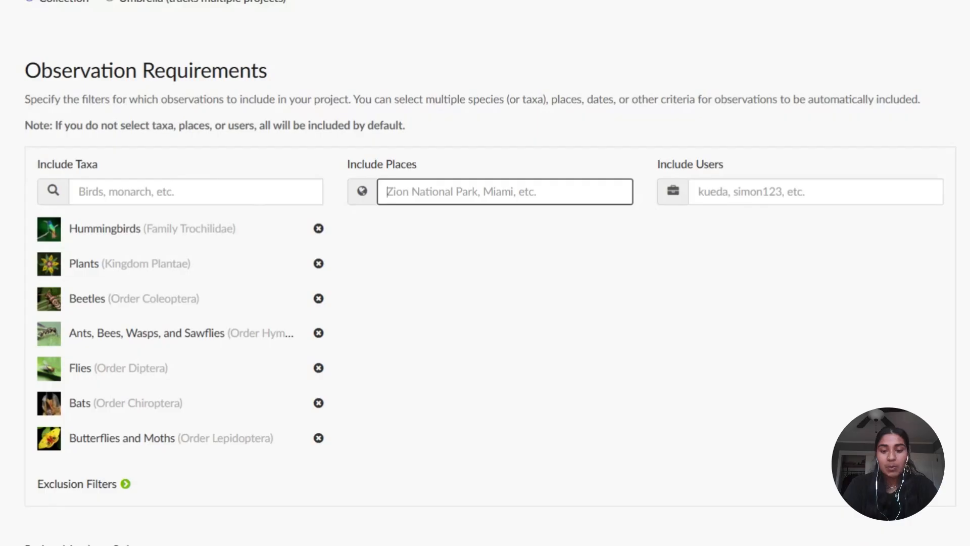
text(ashburn)
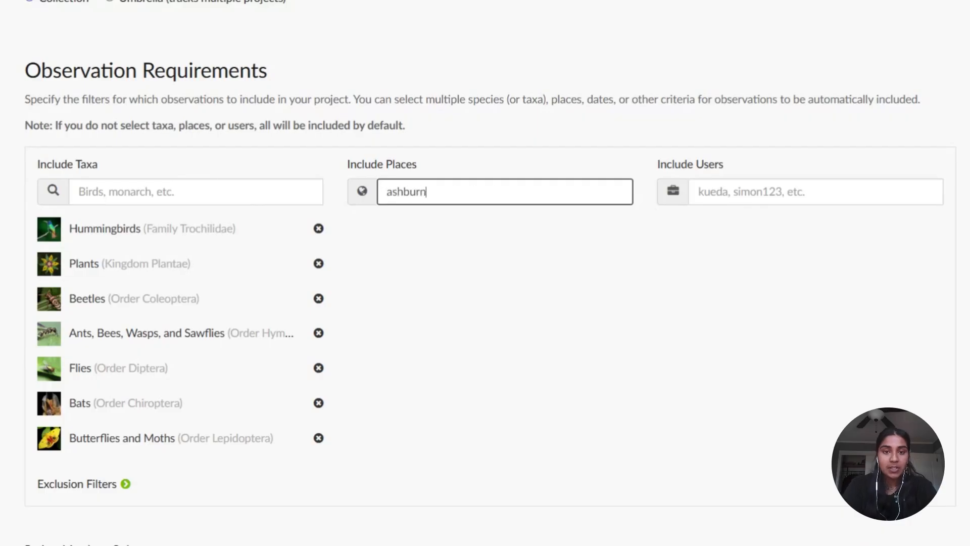
text(, vA)
key(BackSpace)
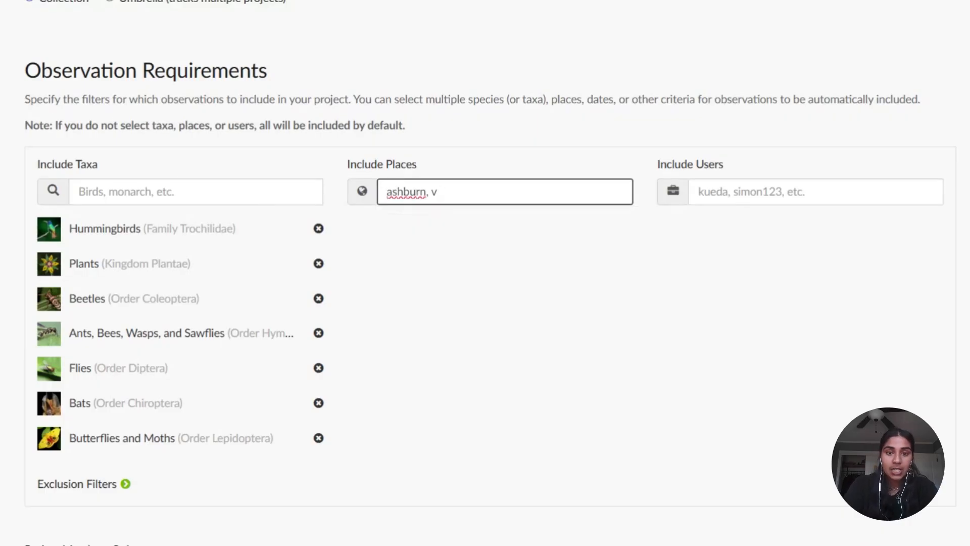
key(BackSpace)
key(BackSpace)
key(BackSpace)
key(BackSpace)
key(BackSpace)
key(BackSpace)
key(BackSpace)
key(BackSpace)
key(BackSpace)
key(BackSpace)
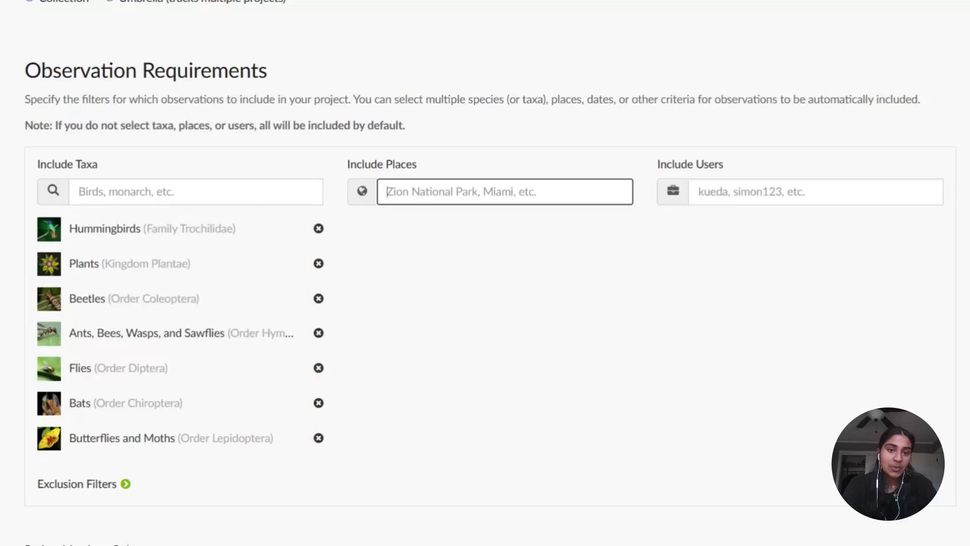
- Search the included places for "community" and clear the search text
text(community)
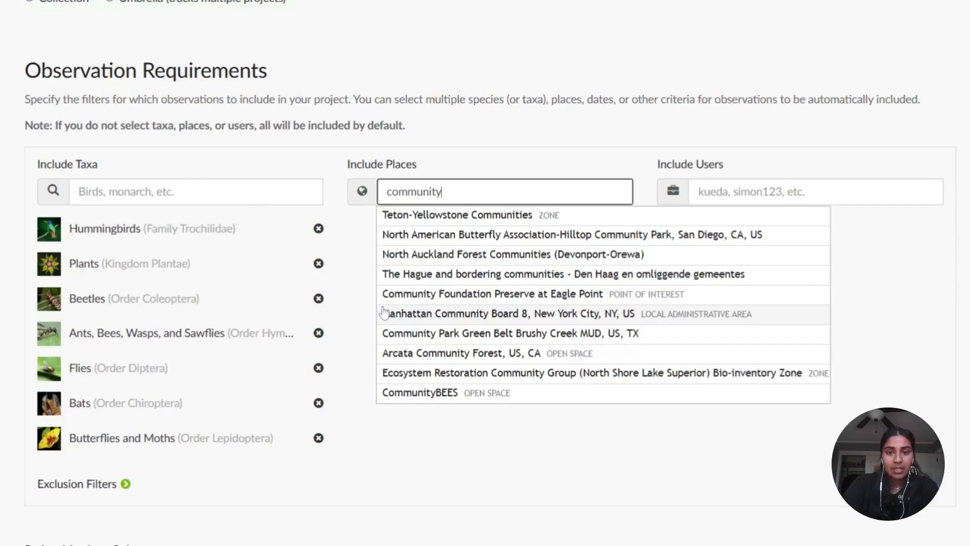
key(BackSpace)
key(BackSpace)
key(BackSpace)
key(BackSpace)
key(BackSpace)
key(BackSpace)
key(BackSpace)
key(BackSpace)
key(BackSpace)
- Add Constitution Lakes Park, Atlanta Botanical Garden, and Atlanta Memorial Park to the included places
text(const)
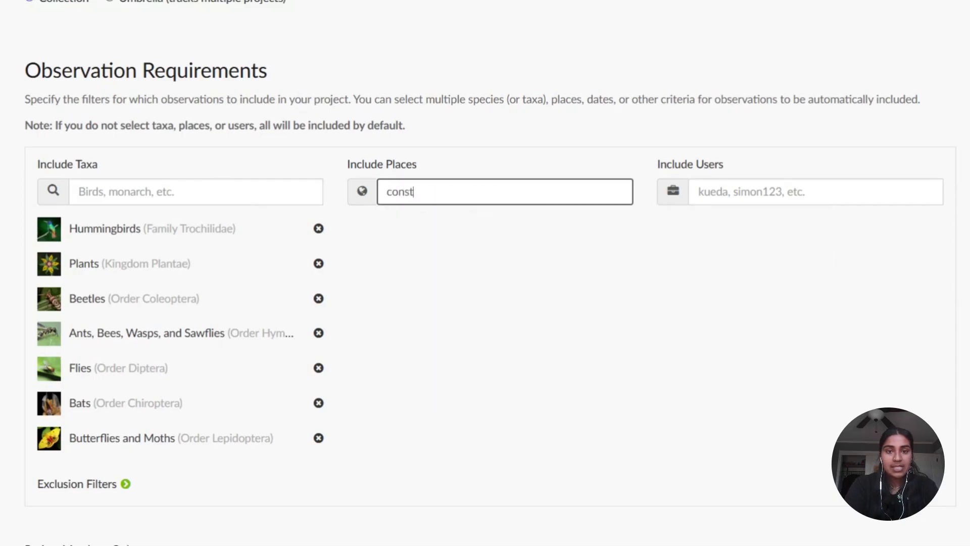
text(itution lakes)
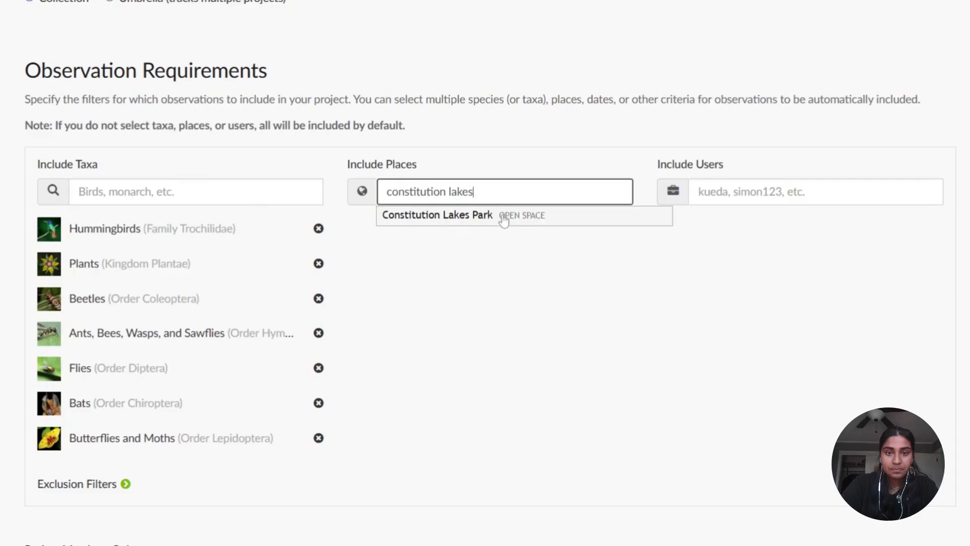
click(504, 221)
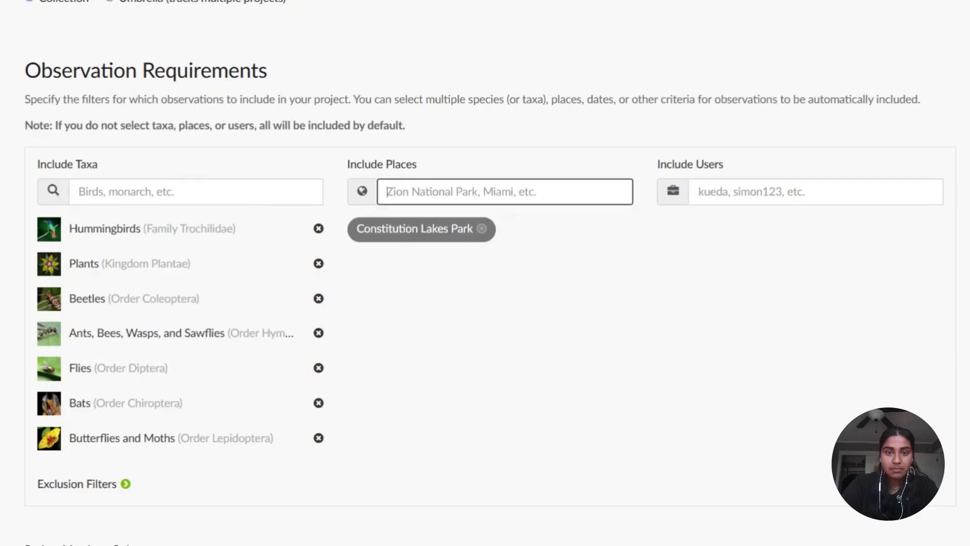
text(atlanta)
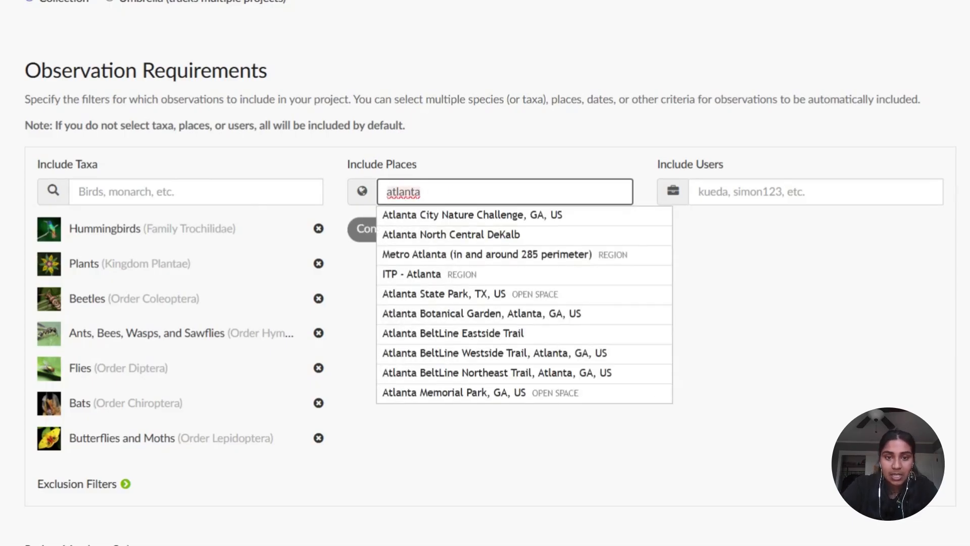
scroll(495, 323, up, 1)
click(503, 355)
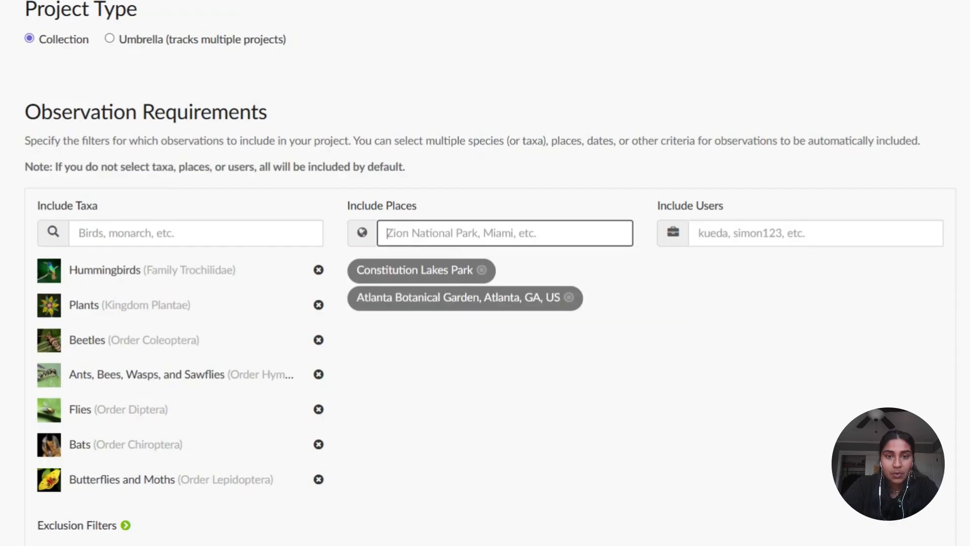
text(atlanta)
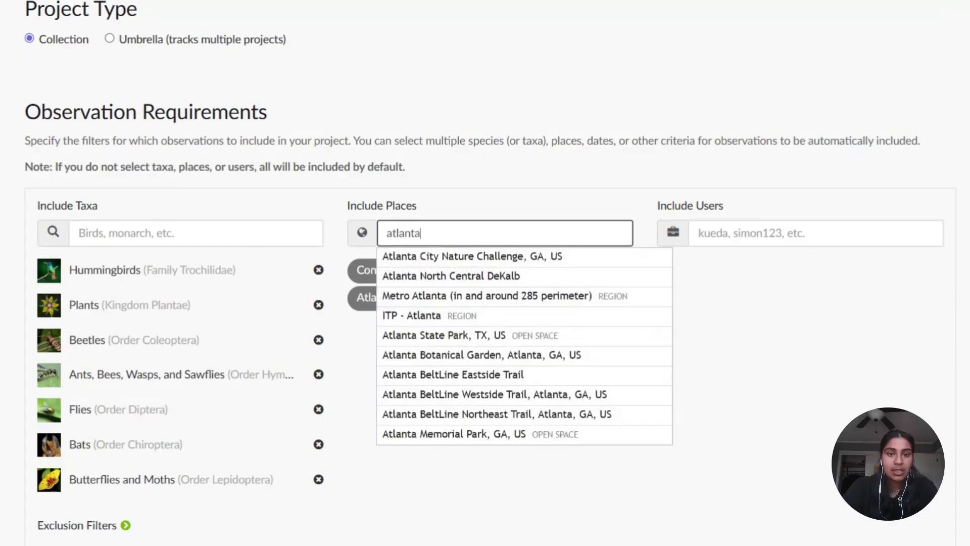
click(485, 435)
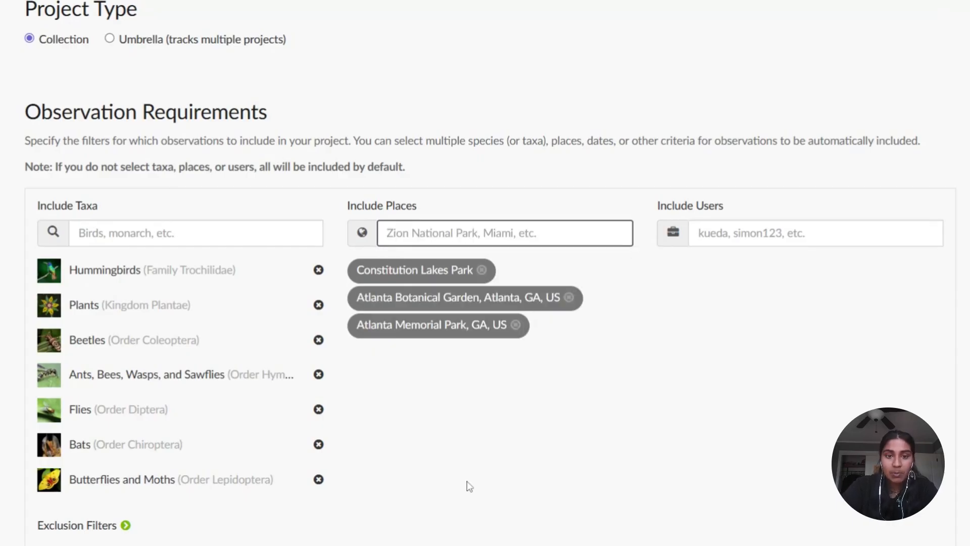
- Remove Atlanta Memorial Park, Atlanta Botanical Garden, and Constitution Lakes Park from the included places
scroll(466, 465, down, 1)
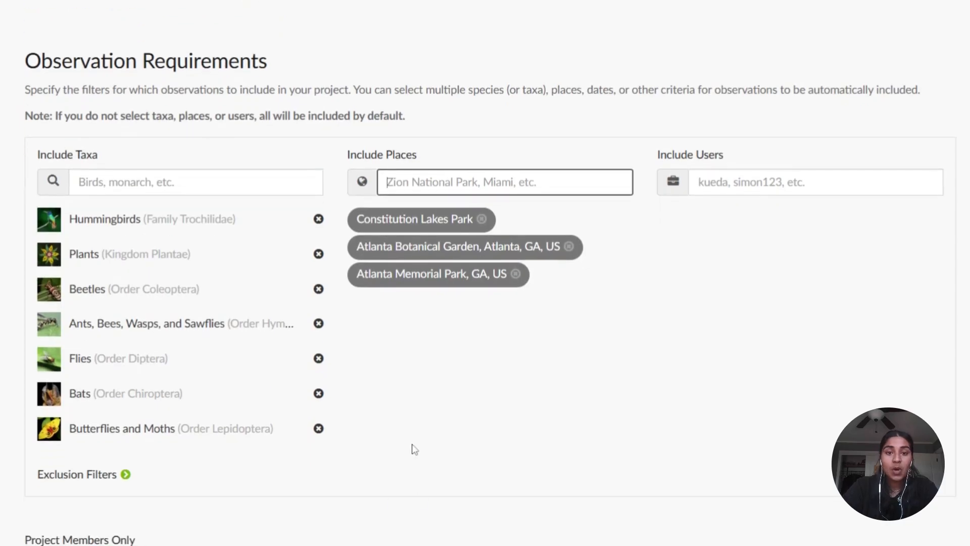
click(515, 273)
click(569, 247)
click(482, 219)
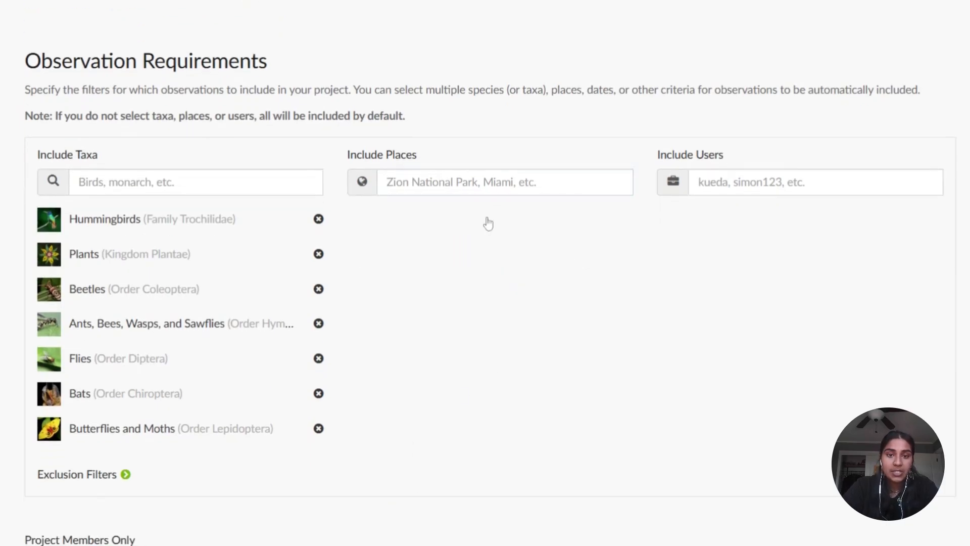
- Add Metro Atlanta (in and around 285 perimeter) to the included places and remove it again
click(488, 183)
text(atlanta)
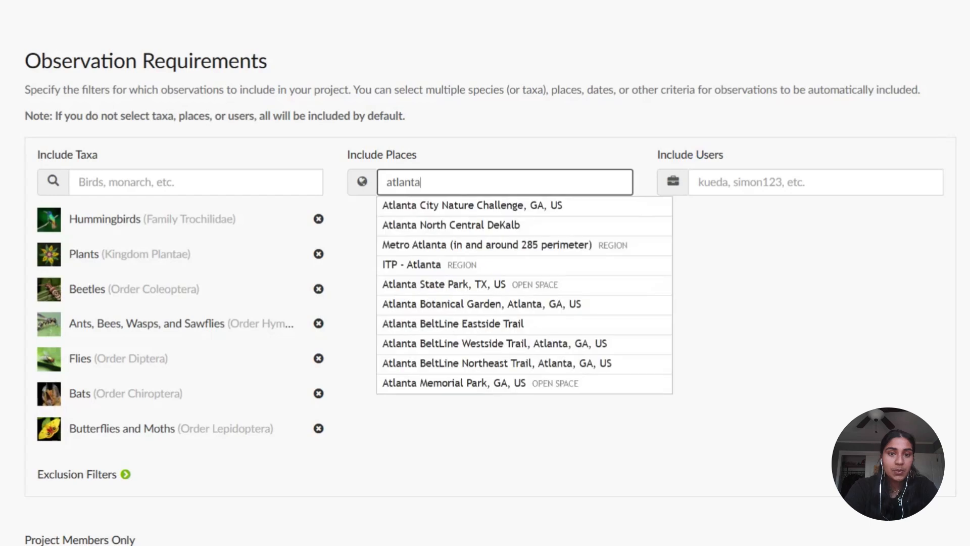
click(496, 248)
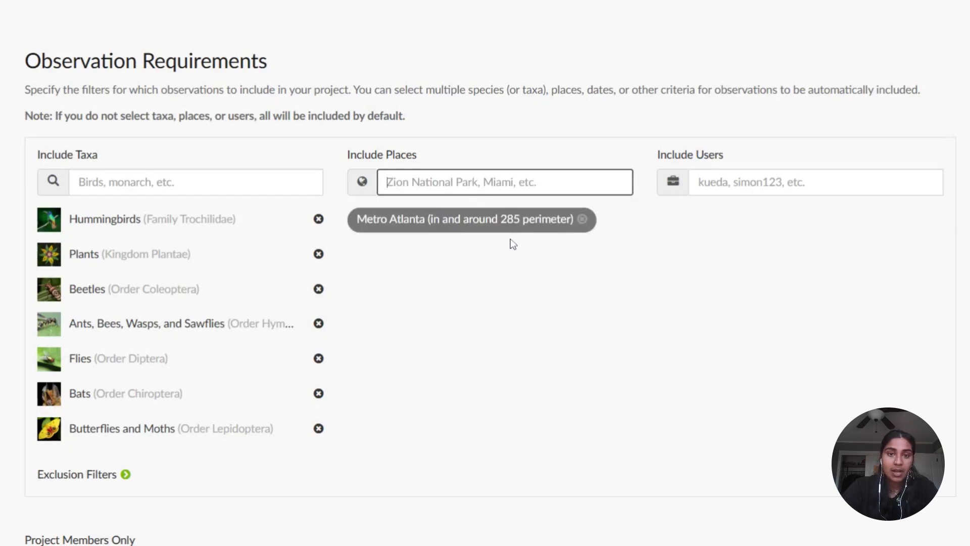
click(582, 219)
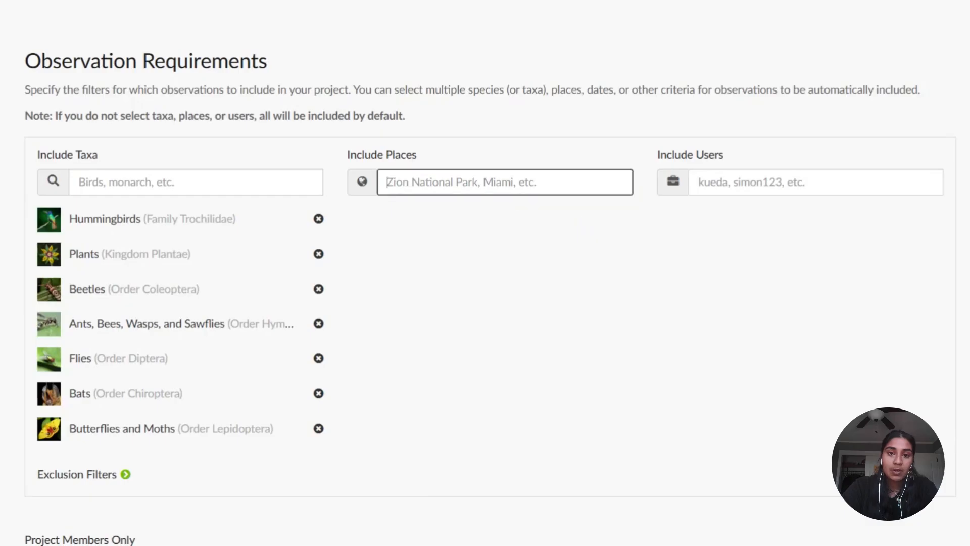
- Search the included places for "dekalb" and clear the search text
text(dekalb)
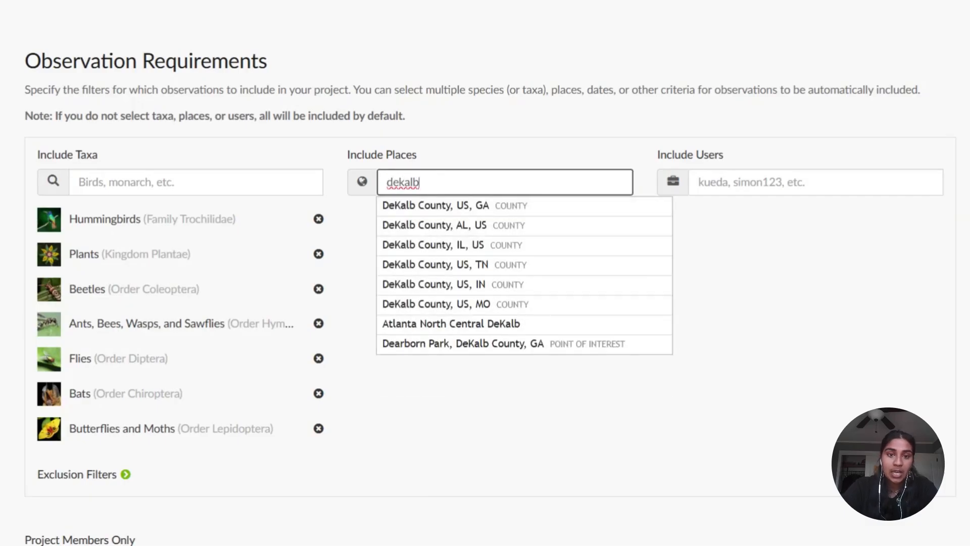
double_click(414, 182)
key(BackSpace)
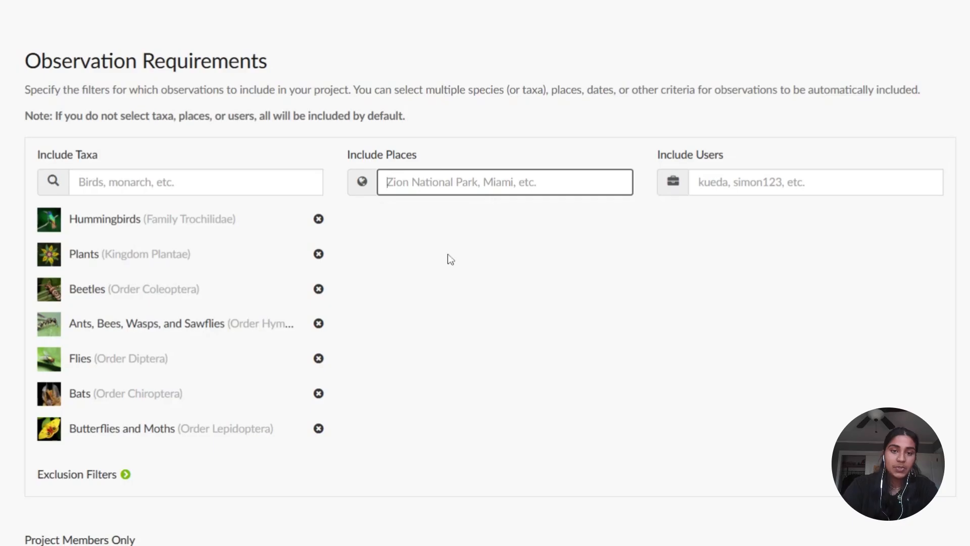
click(451, 259)
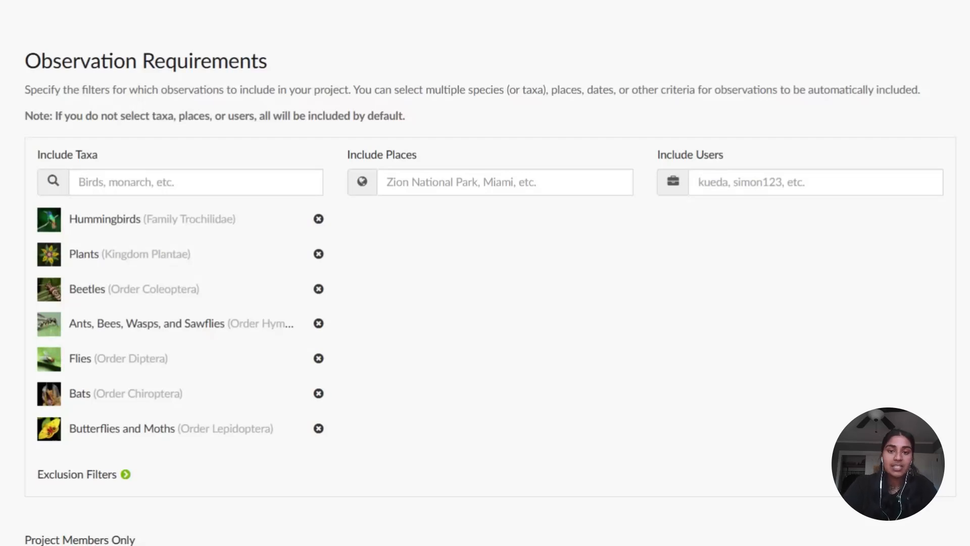
click(504, 182)
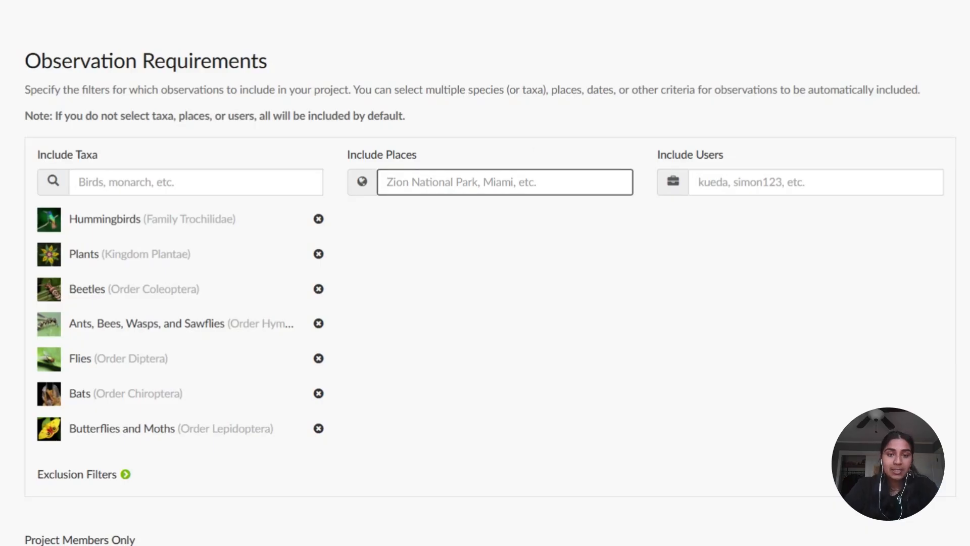
click(657, 302)
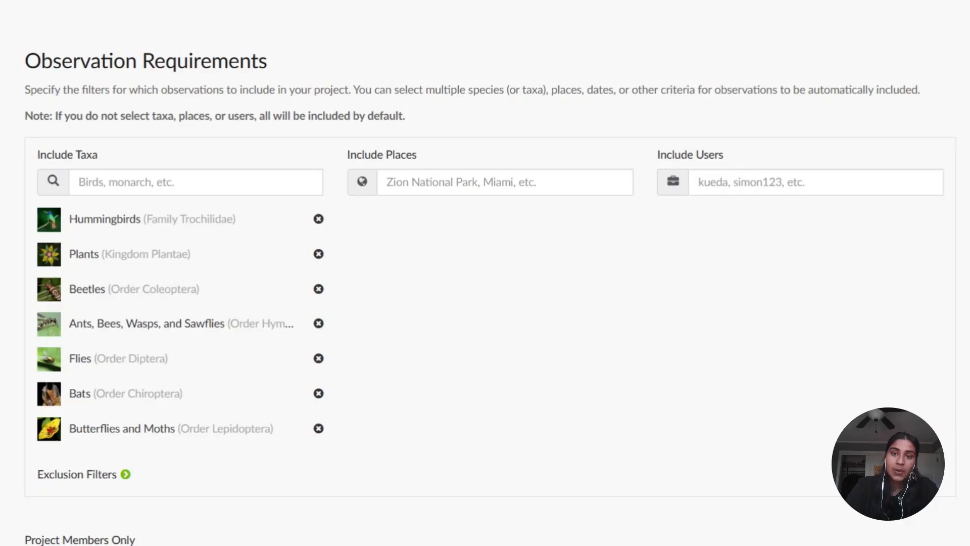
- Add nrpaparks4pollinators to the included users and remove it again
click(809, 182)
text(nrpa)
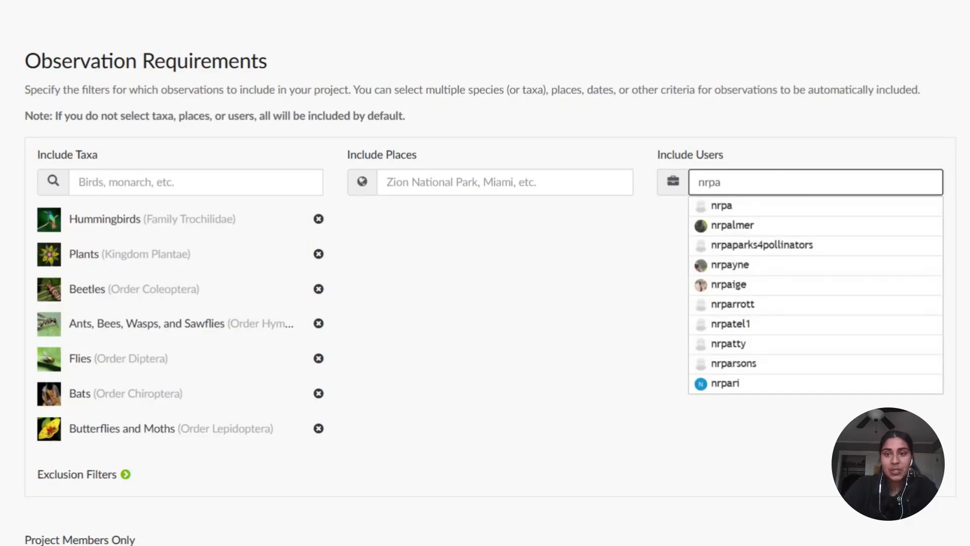
click(750, 245)
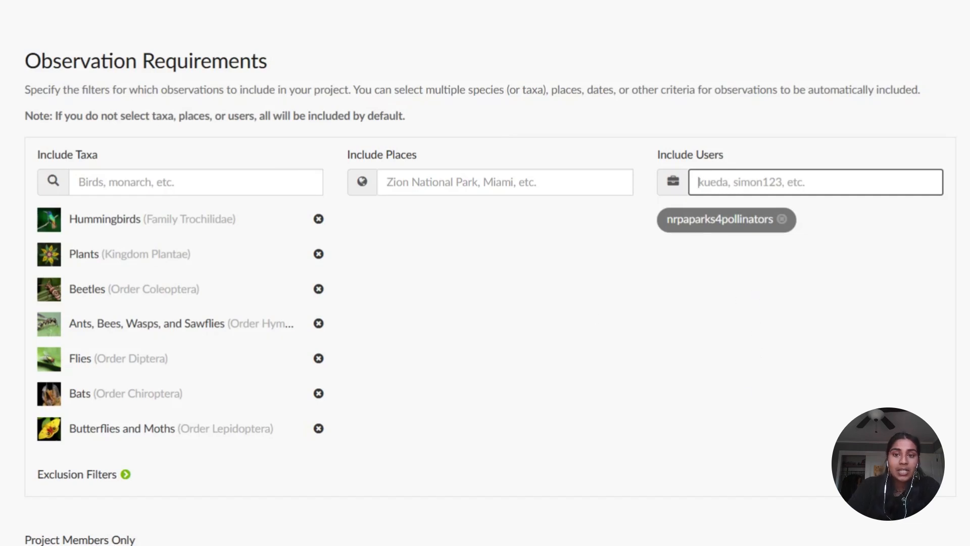
click(782, 219)
- Include Casual observations in the data quality requirements
scroll(427, 463, down, 7)
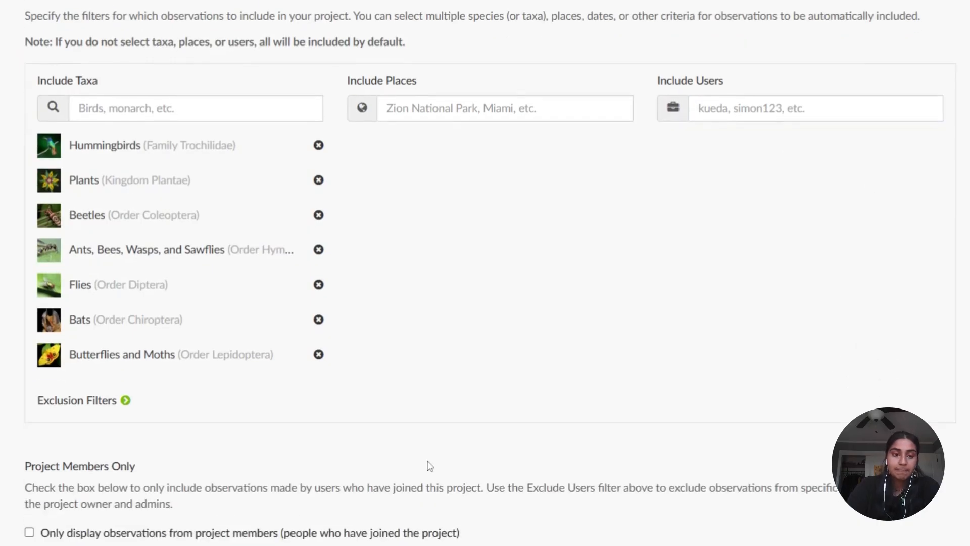
scroll(430, 465, down, 1)
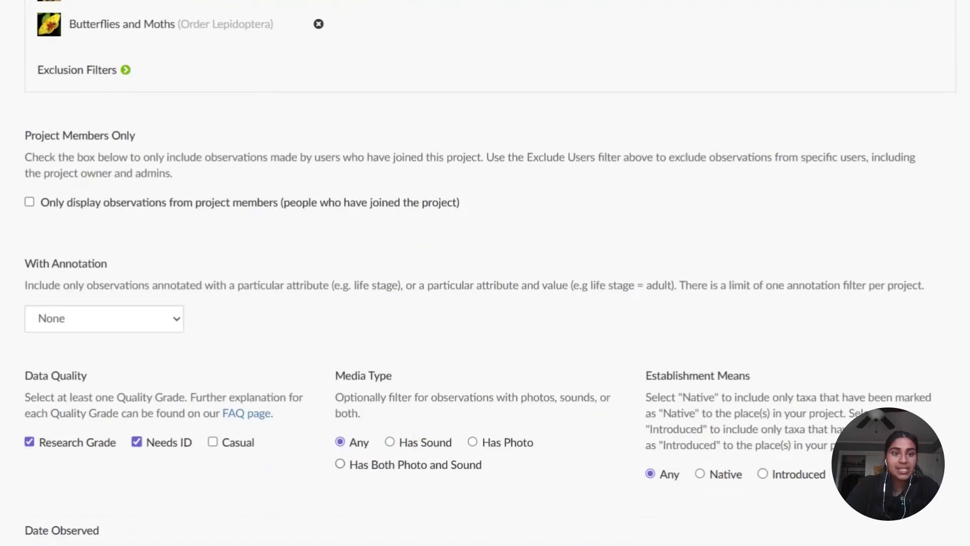
scroll(387, 139, down, 2)
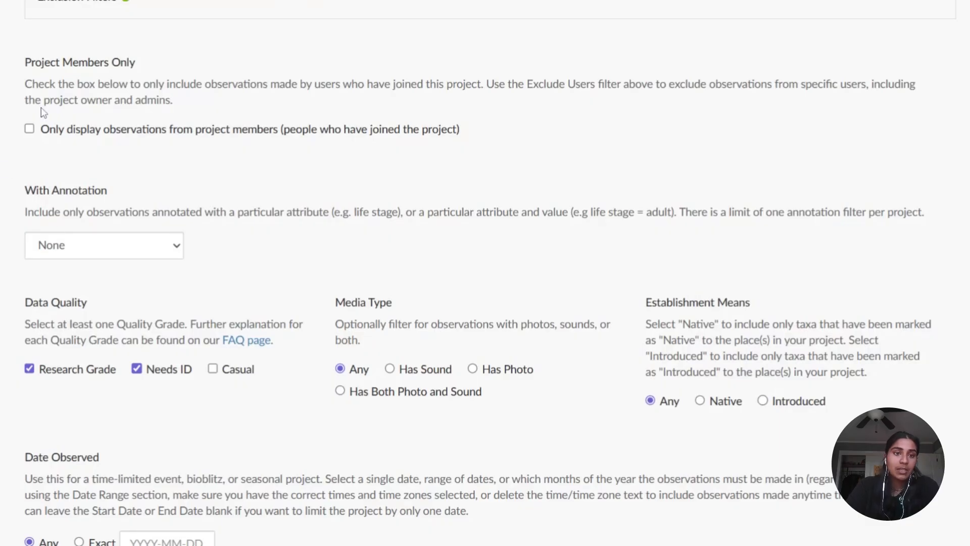
scroll(46, 197, down, 1)
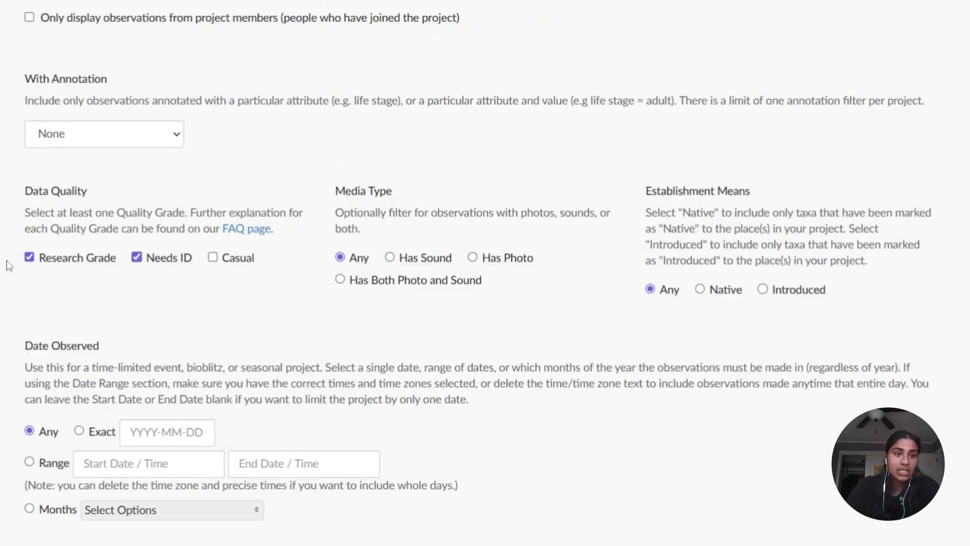
scroll(9, 265, down, 2)
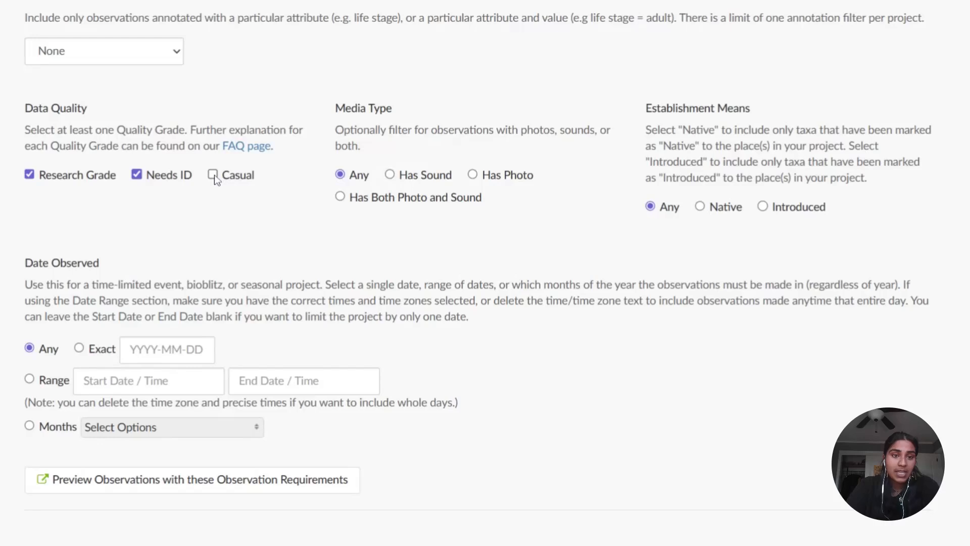
click(214, 175)
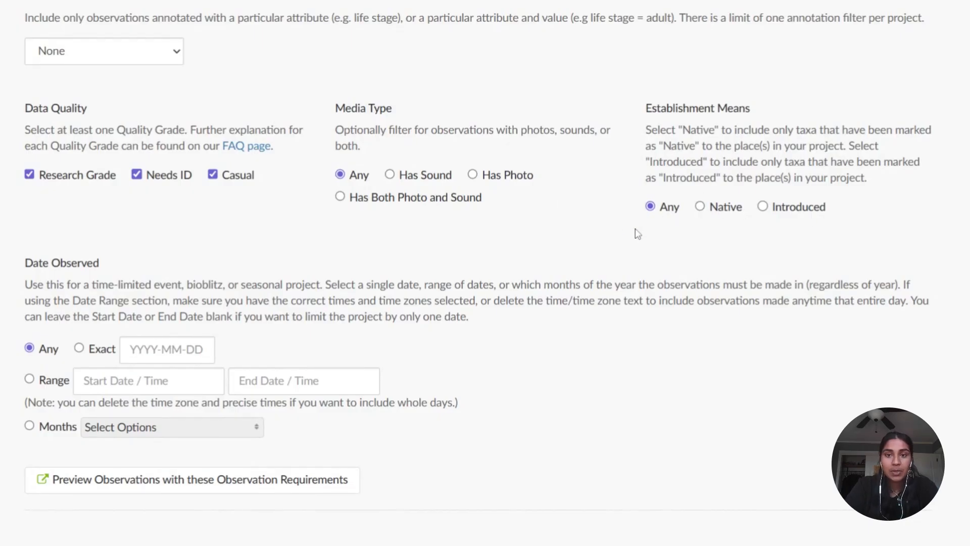
- Limit the observation dates to a range and set its start date to September 1, 2026
scroll(1, 284, down, 1)
scroll(1, 284, down, 4)
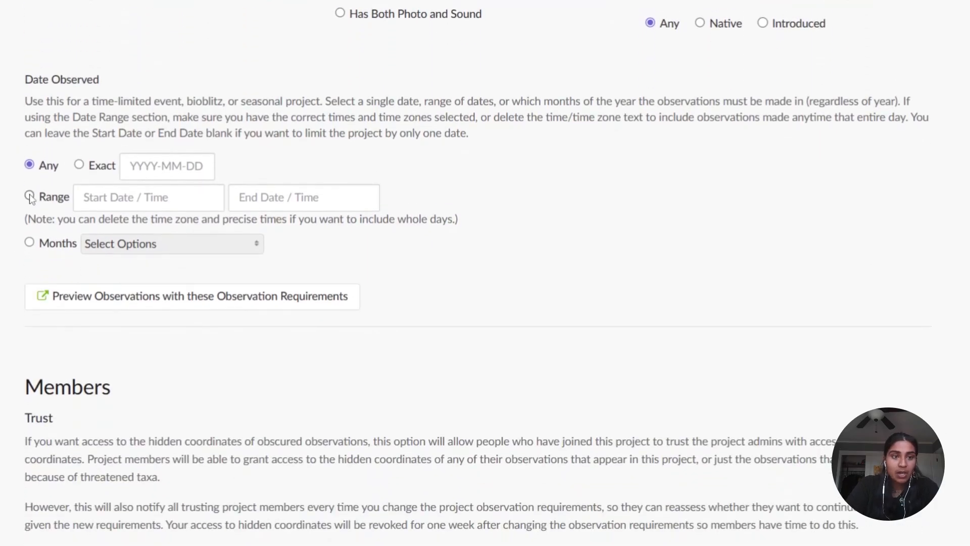
click(30, 195)
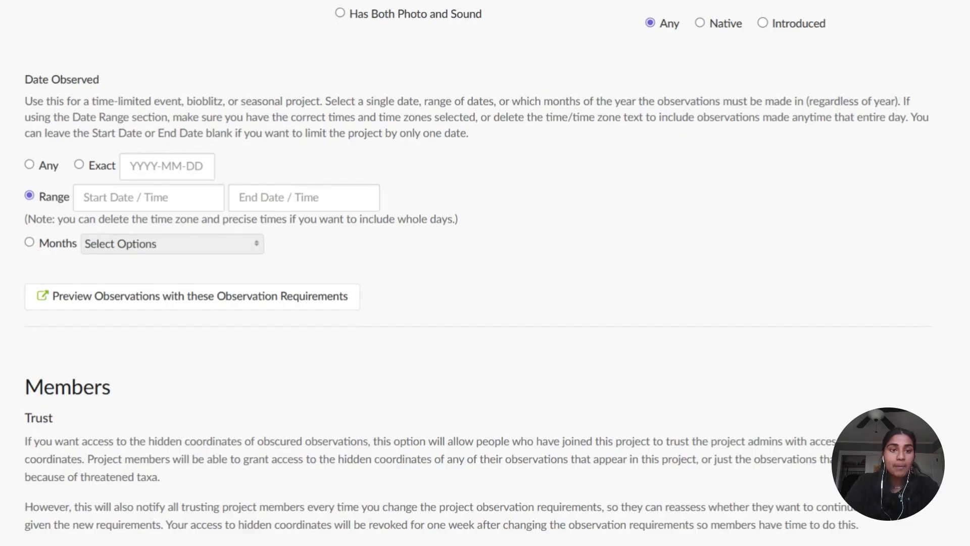
click(147, 199)
click(178, 235)
click(178, 235)
click(178, 235)
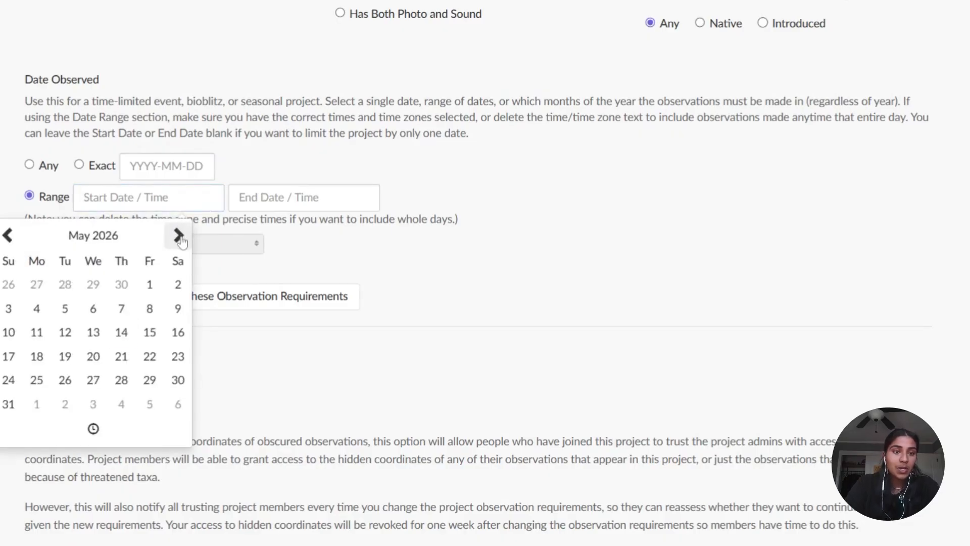
click(179, 236)
click(179, 236)
click(179, 236)
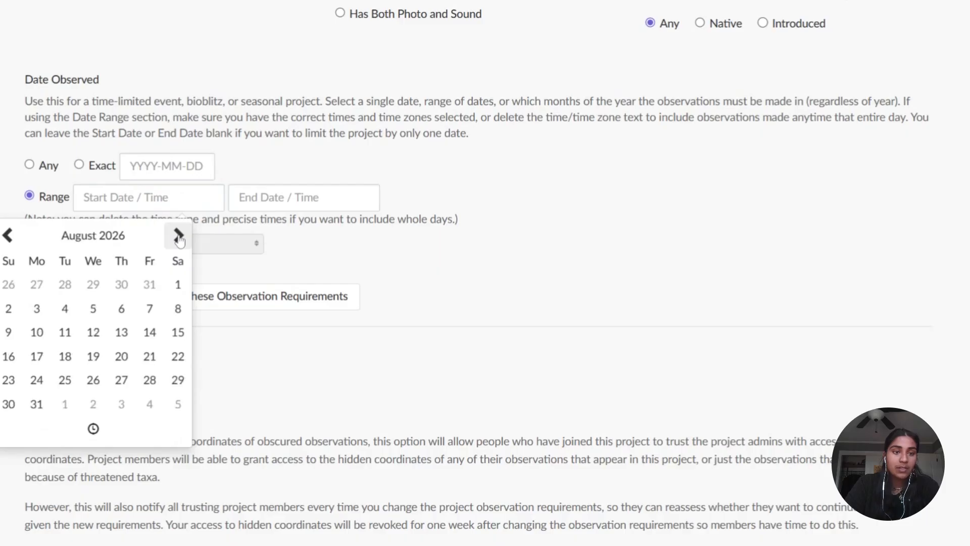
click(179, 236)
click(56, 287)
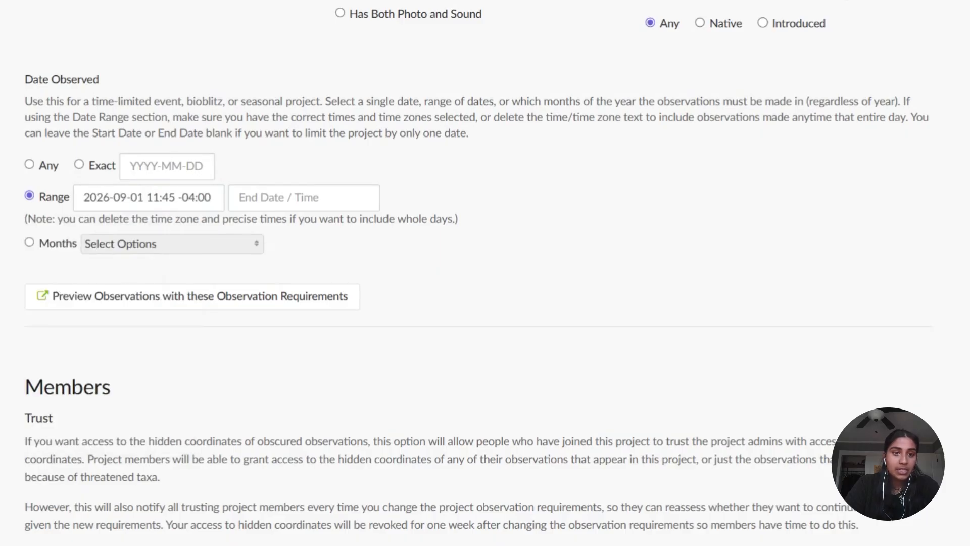
- Set the end date of the observation date range to September 30, 2026
click(303, 198)
click(333, 236)
click(333, 235)
click(332, 236)
click(332, 236)
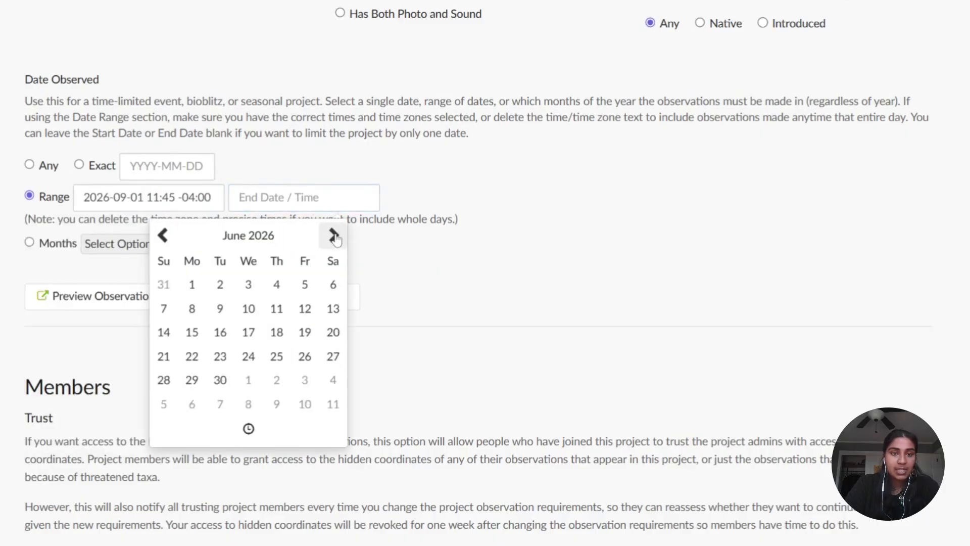
click(333, 236)
click(335, 238)
click(334, 237)
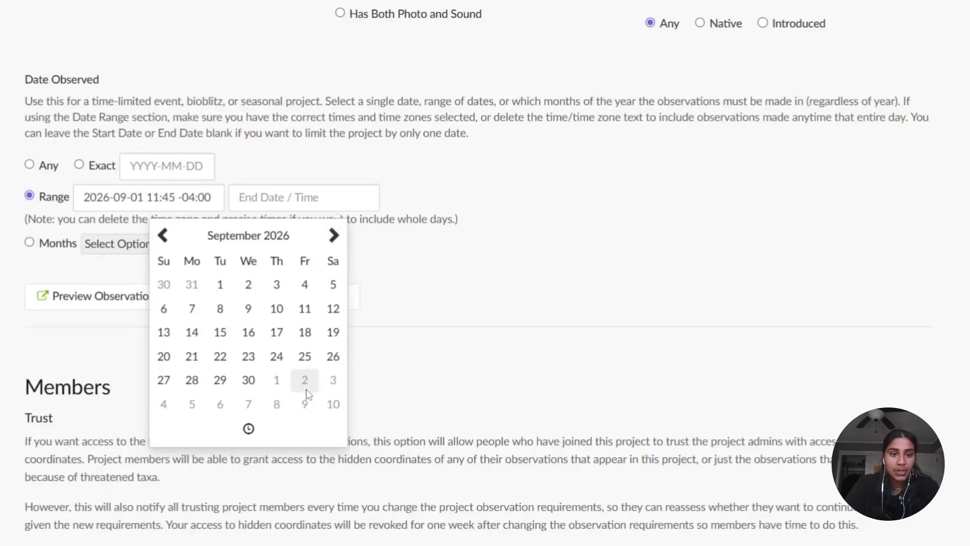
click(248, 380)
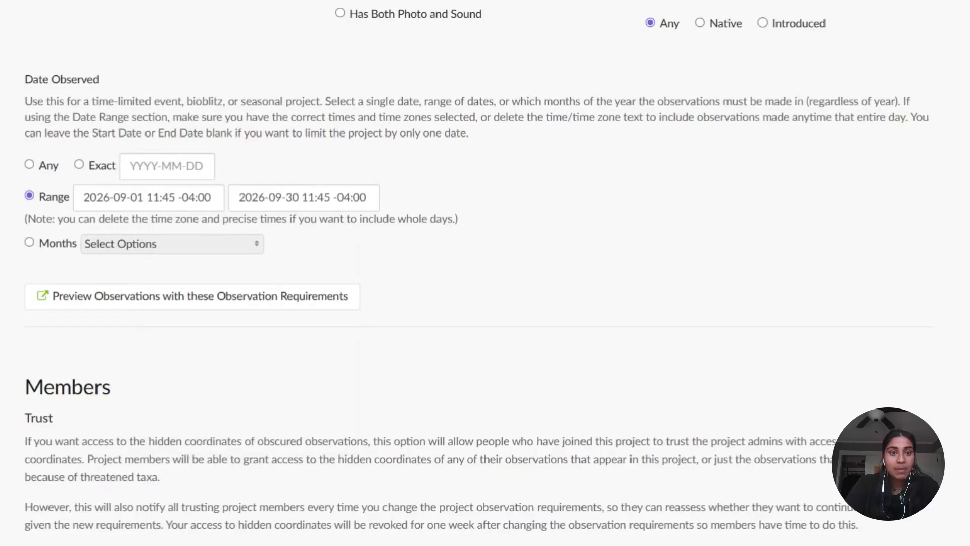
- Remove the times and time zones from the range's start and end dates, leaving 2026-09-01 and 2026-09-30
drag(215, 198, 148, 203)
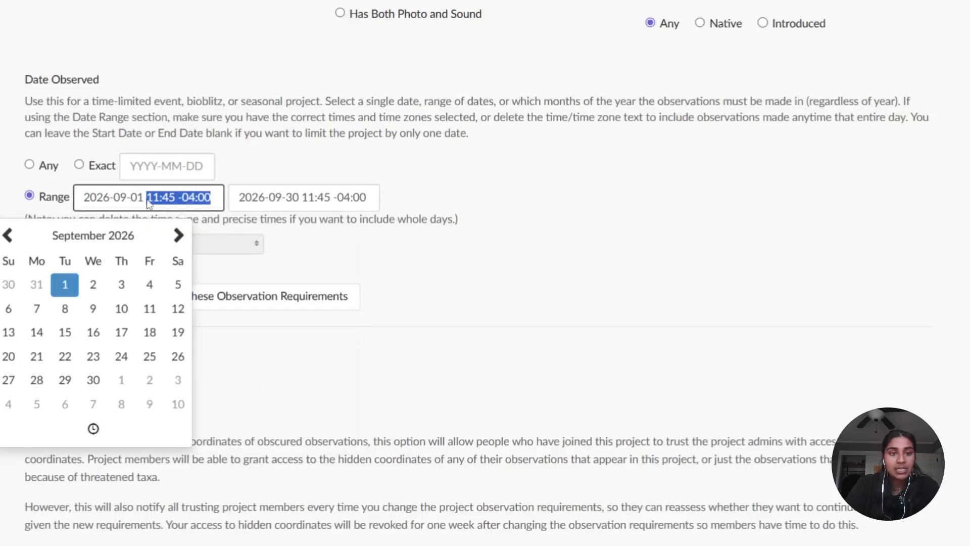
key(BackSpace)
click(438, 289)
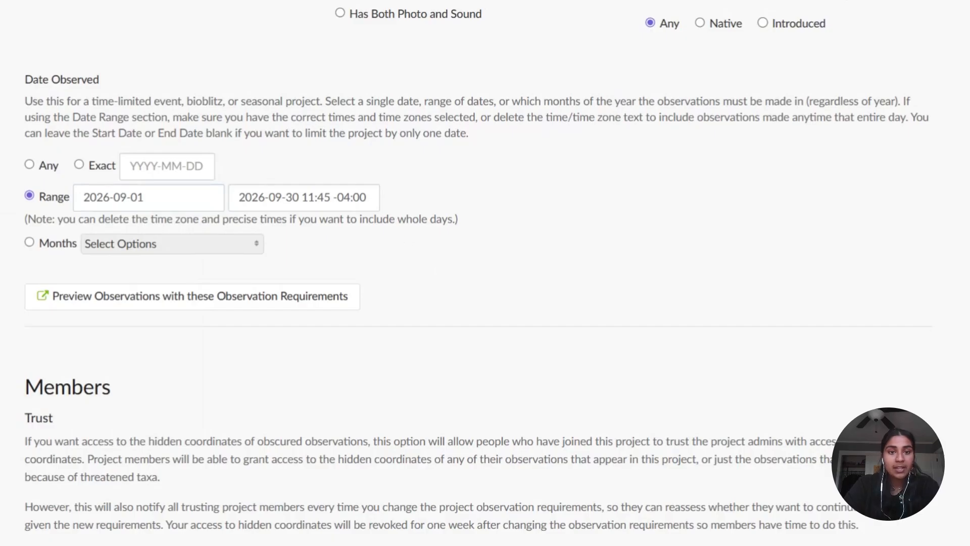
drag(301, 197, 367, 197)
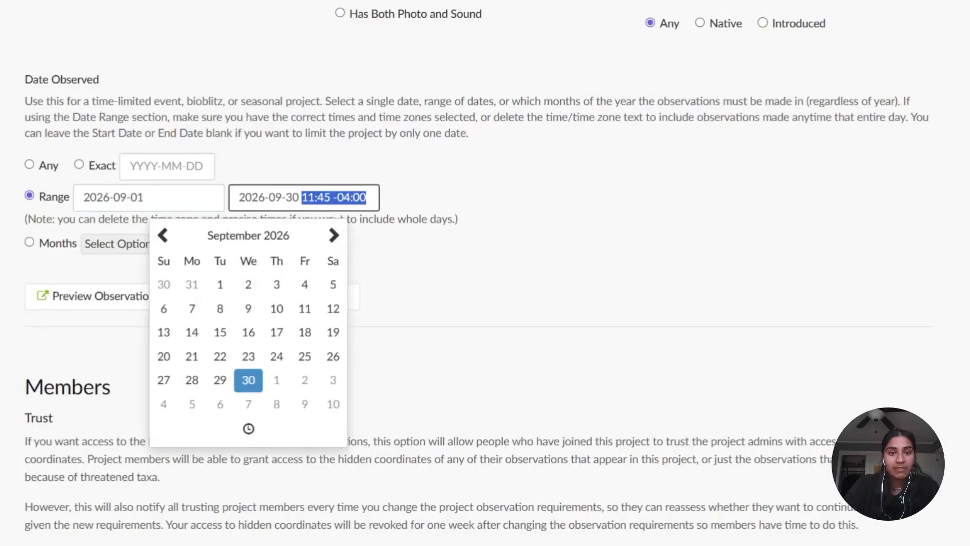
key(BackSpace)
click(449, 242)
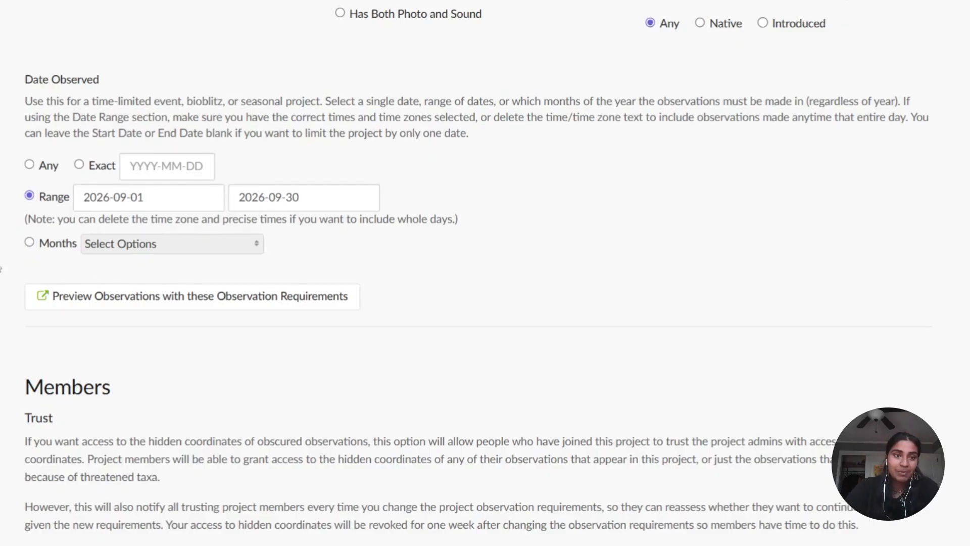
- Save the new project without changing the member settings and look over its page's status and requirements
scroll(485, 273, down, 6)
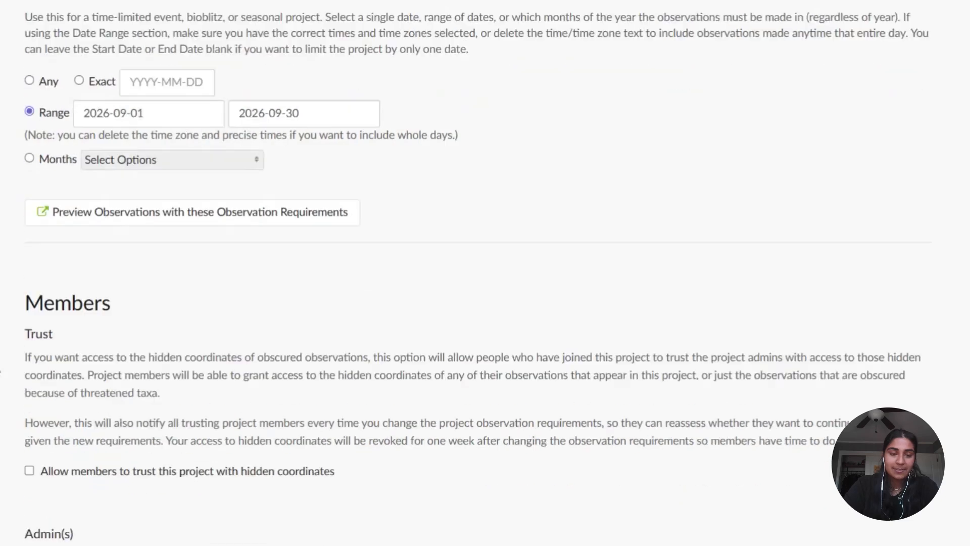
scroll(485, 273, down, 1)
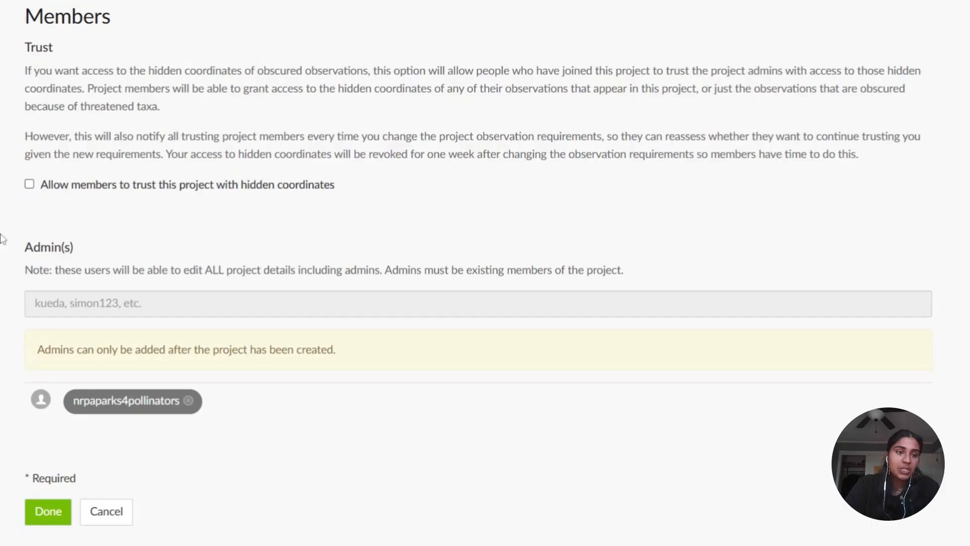
scroll(478, 263, down, 2)
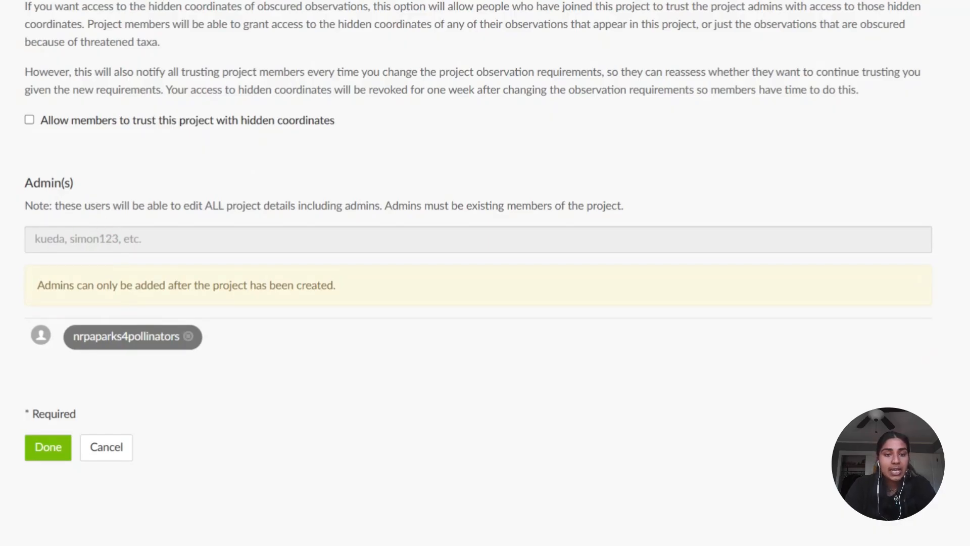
double_click(56, 285)
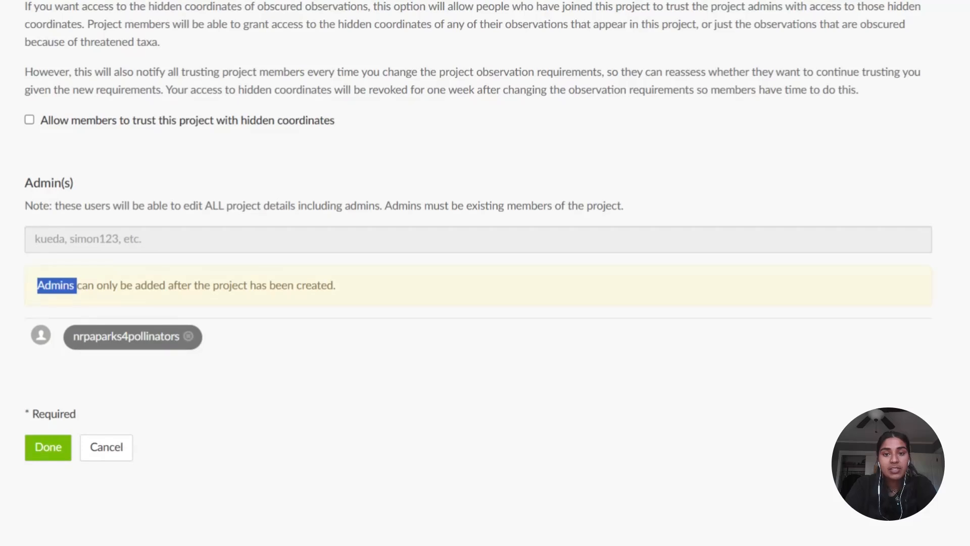
click(55, 285)
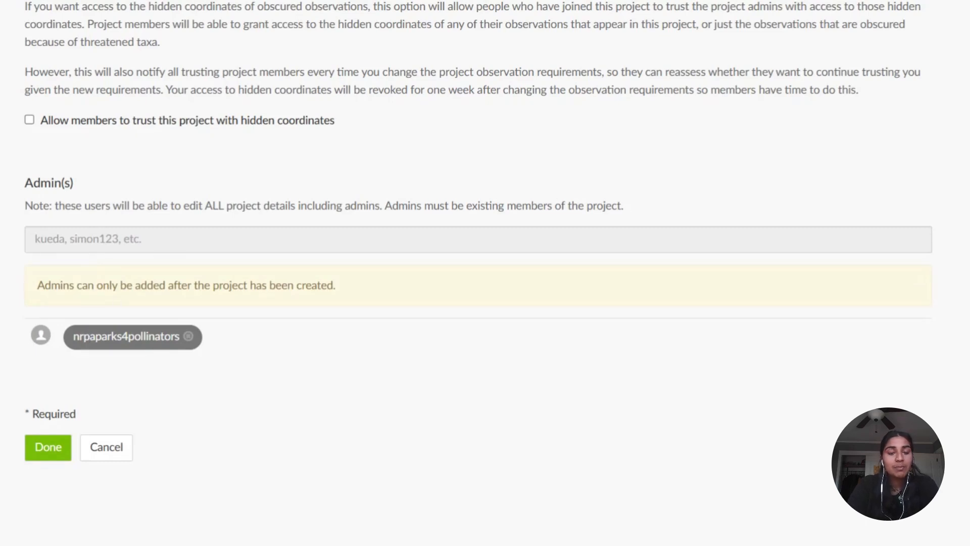
click(57, 453)
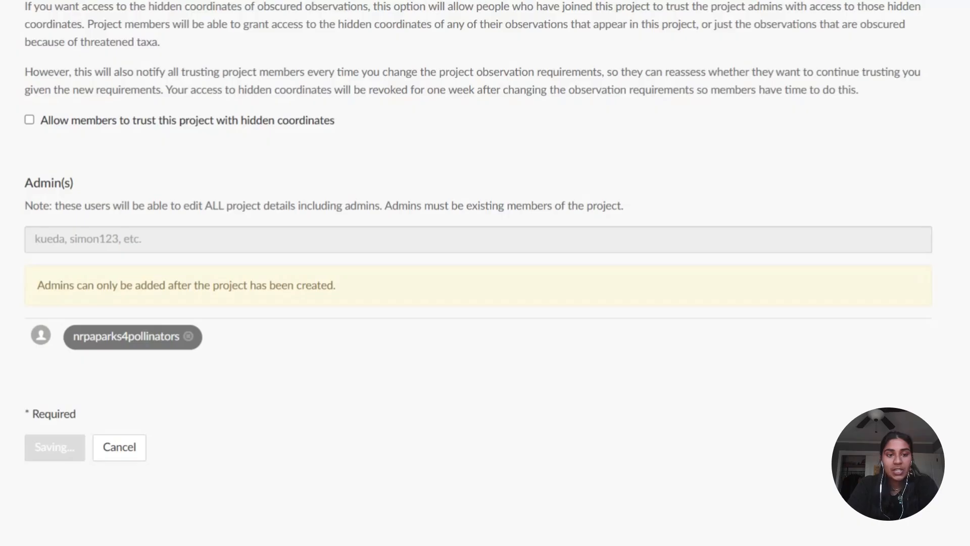
scroll(485, 273, down, 1)
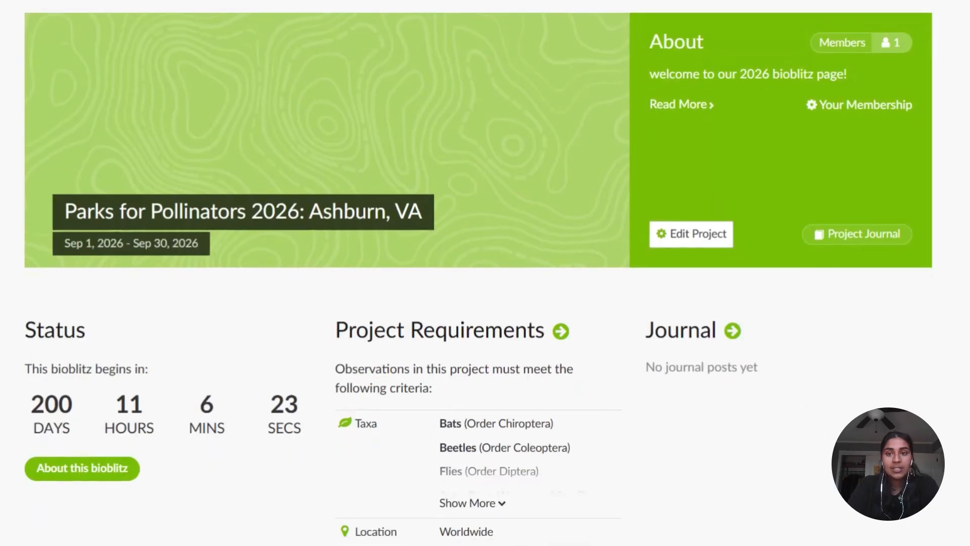
scroll(168, 308, up, 1)
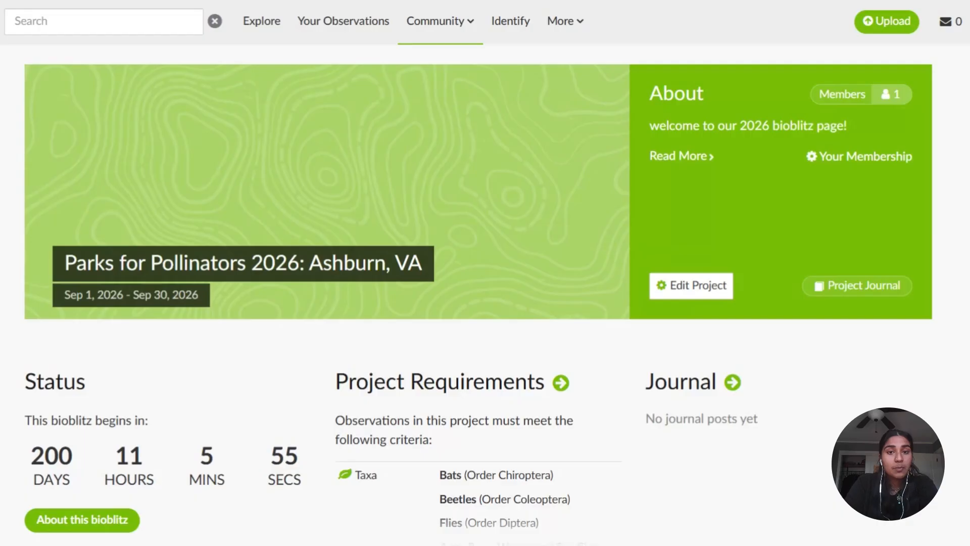
scroll(124, 399, down, 5)
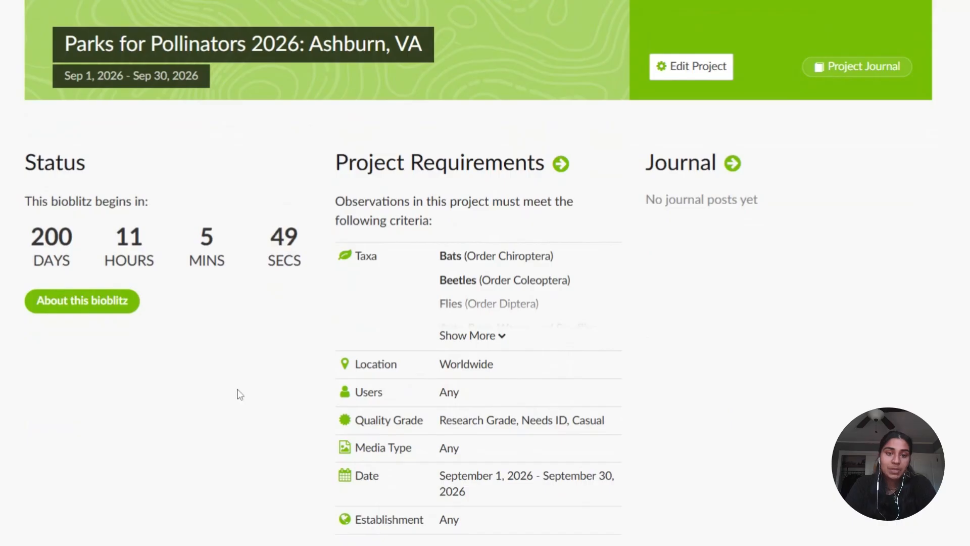
scroll(238, 392, up, 5)
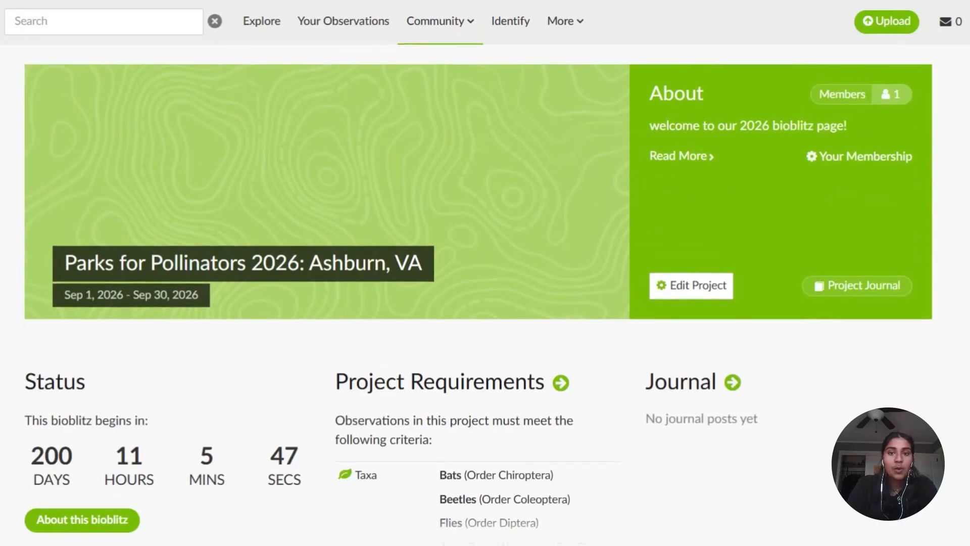
- Open the site's Places page and search for "ashburn, va"
mouse_move(581, 32)
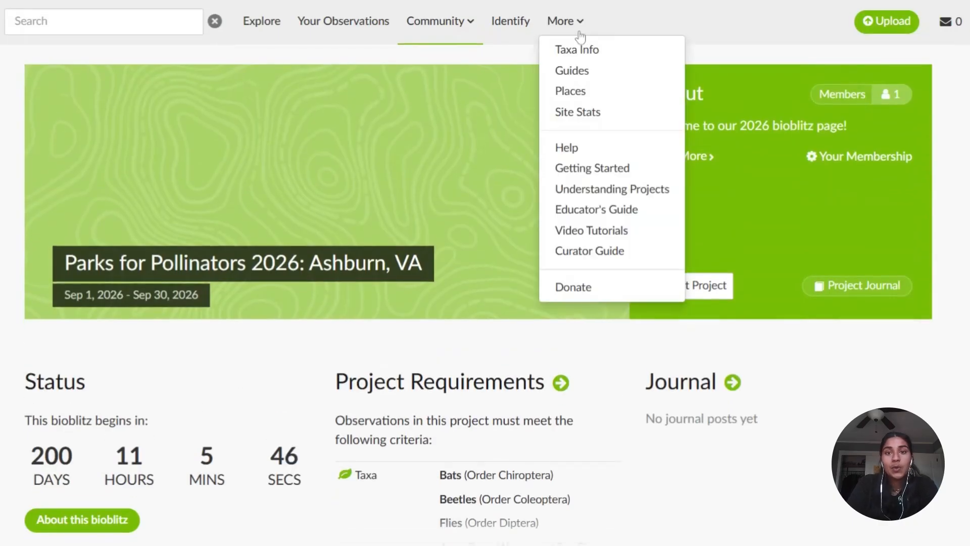
click(599, 94)
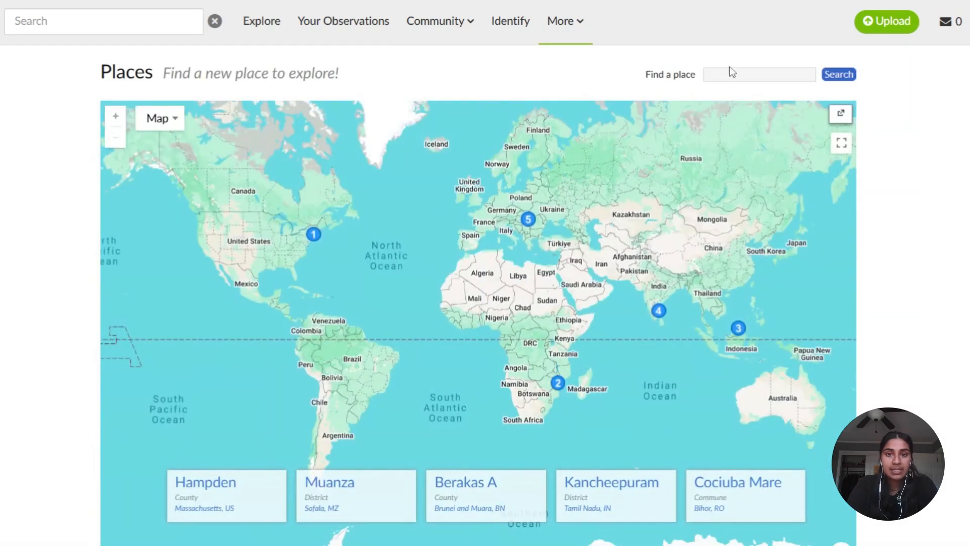
click(739, 74)
text(ashburn, va)
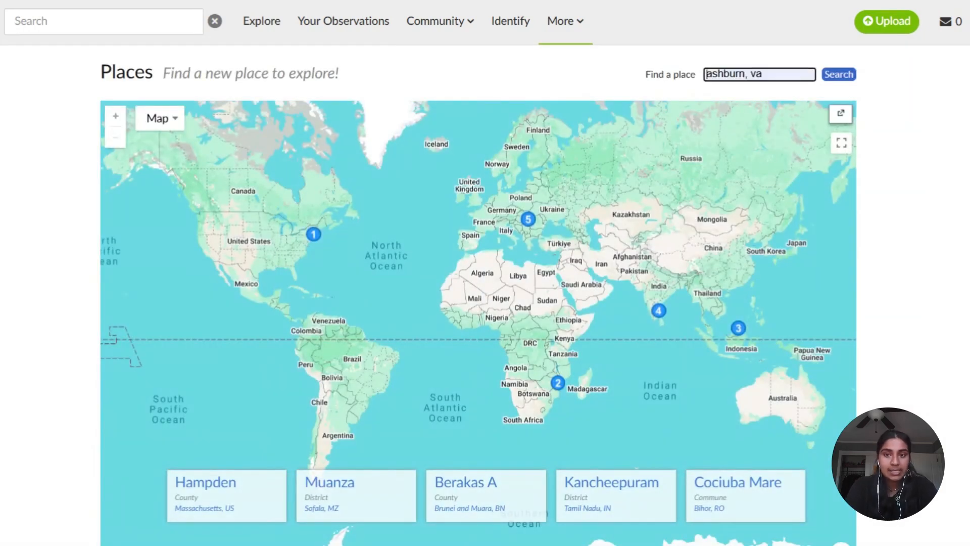
click(839, 76)
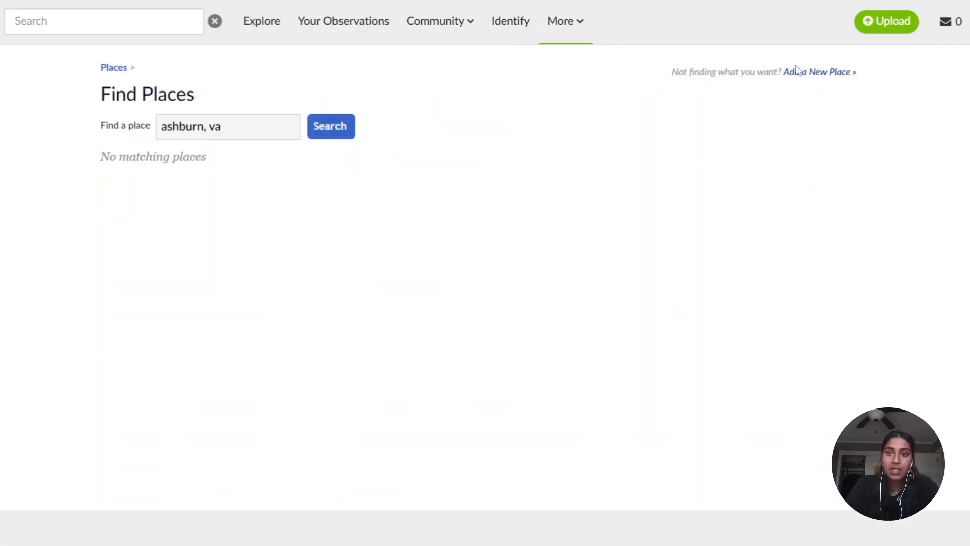
- Start adding a new place and name it "NRPA Headquarters, Ashburn, VA, US"
click(831, 75)
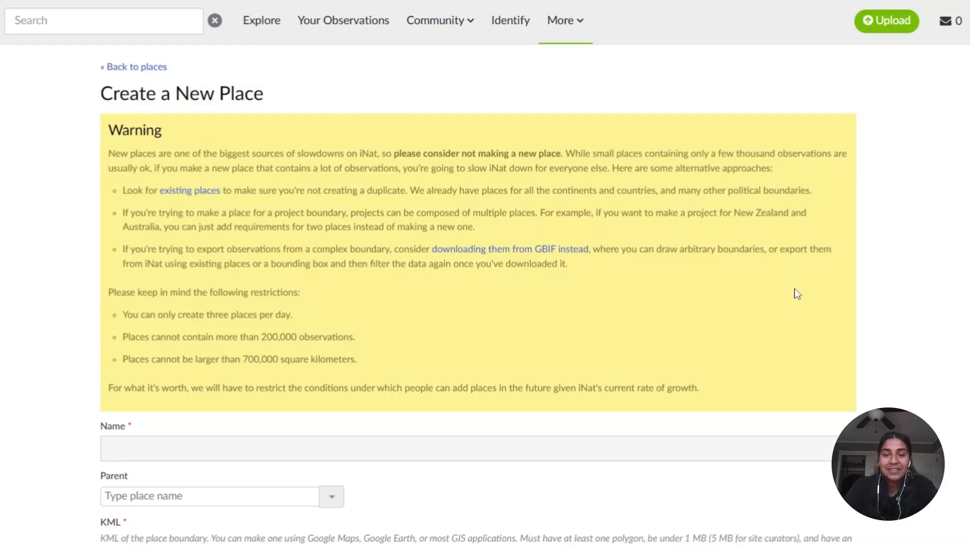
scroll(785, 297, down, 1)
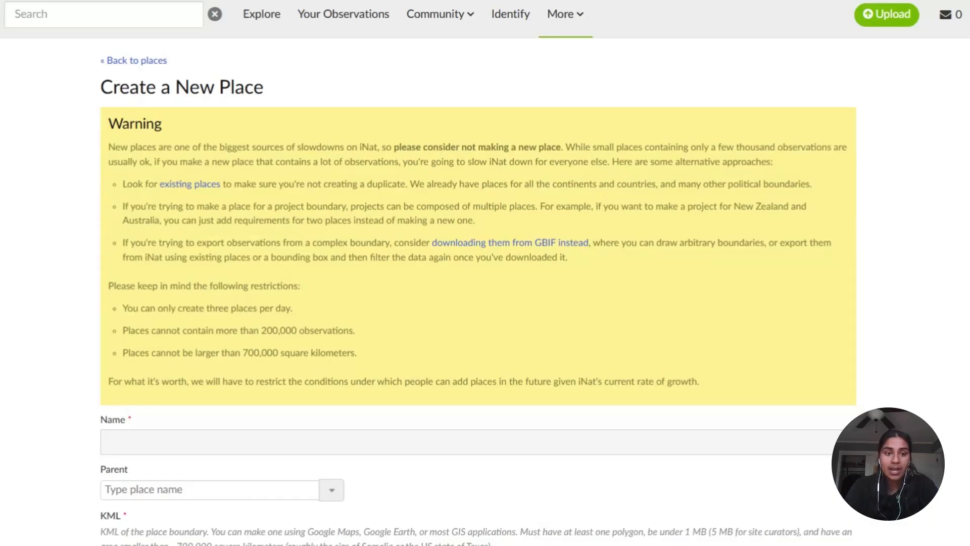
scroll(485, 273, down, 4)
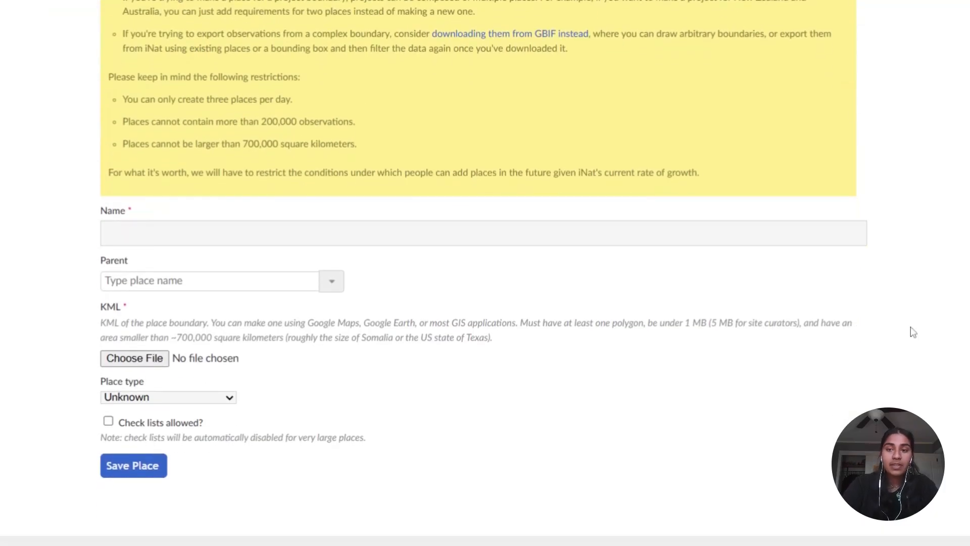
click(484, 233)
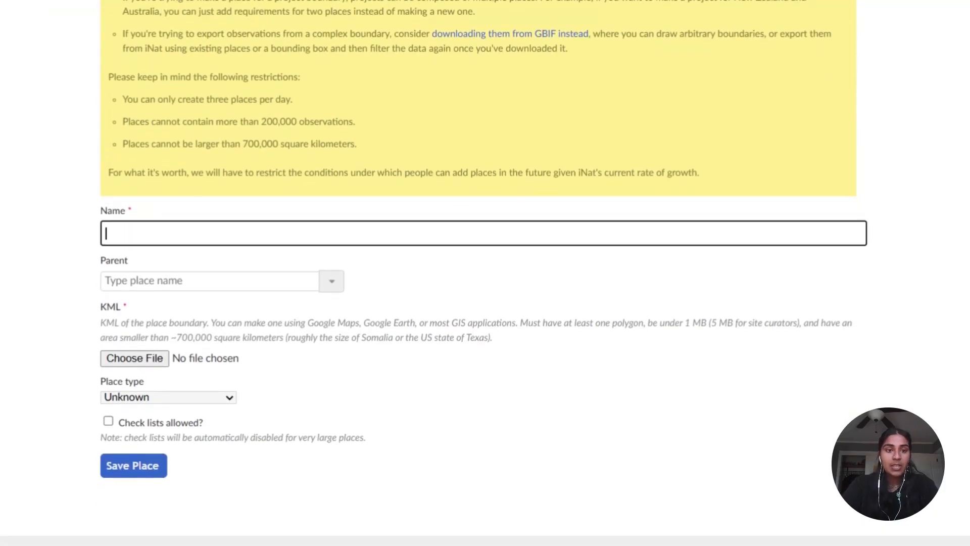
text(Ash)
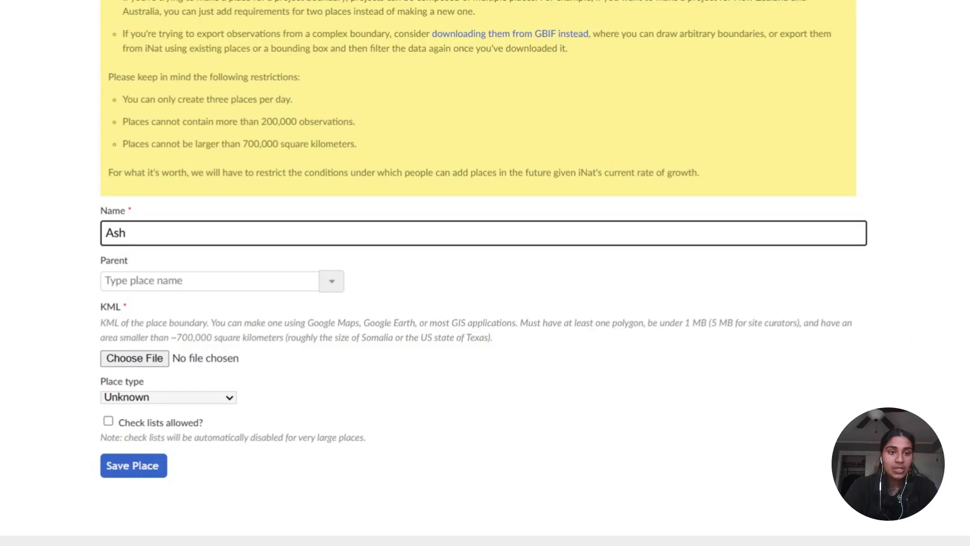
key(BackSpace)
key(BackSpace)
key(BackSpace)
text(NRPA He)
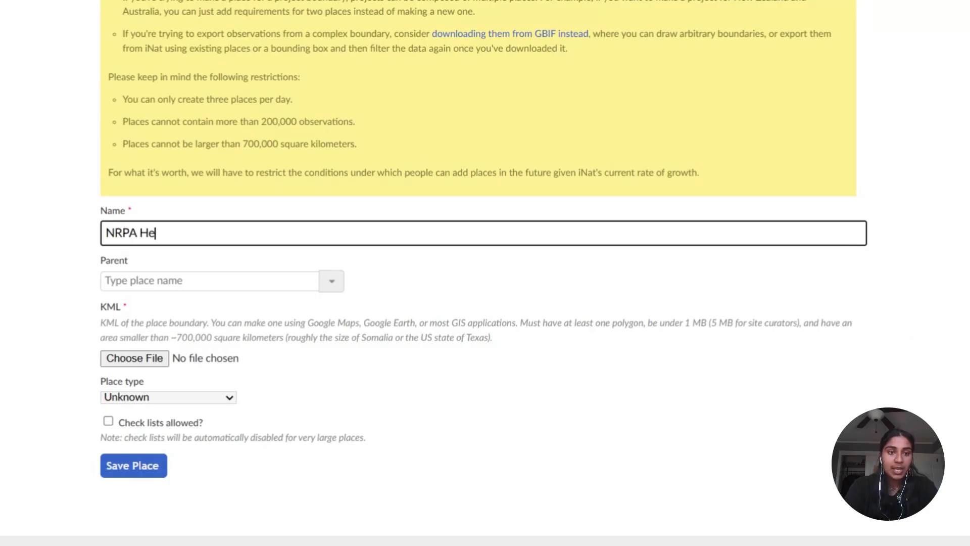
text(adquarters, )
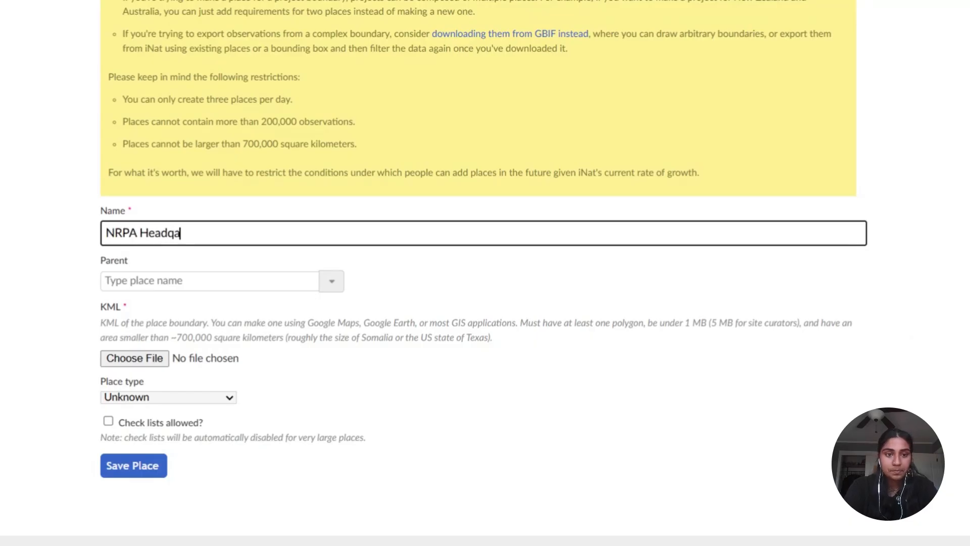
text(Ash)
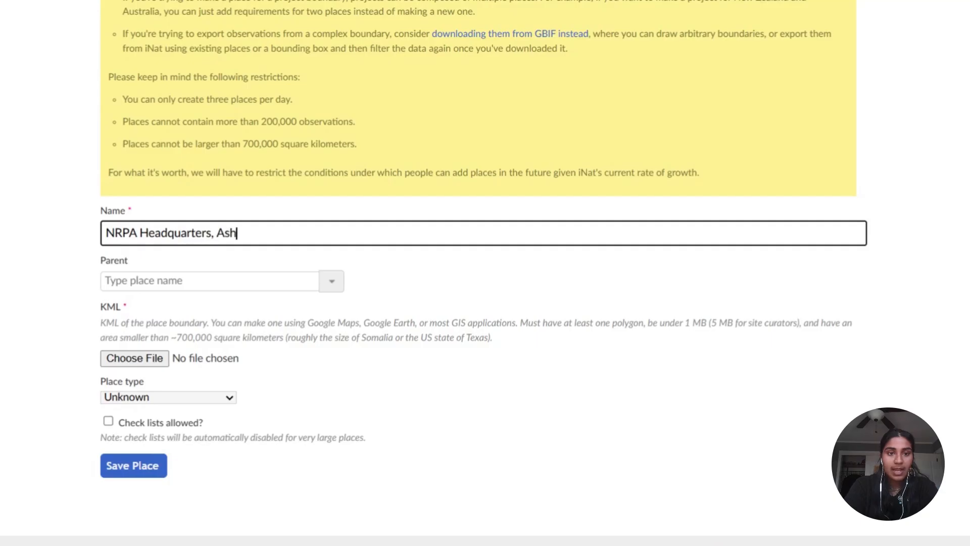
text(burn, VA, US)
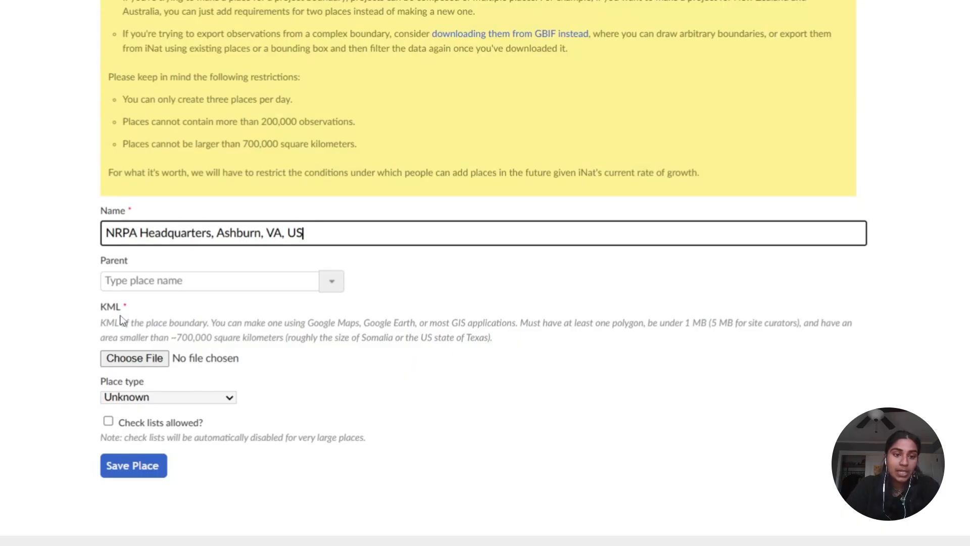
- Set the new place's type to Open Space
click(220, 402)
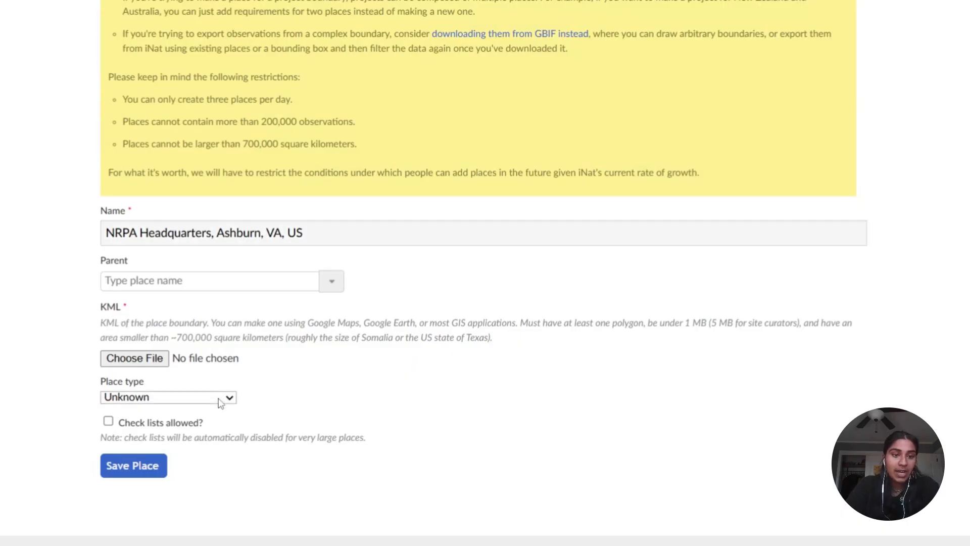
click(294, 385)
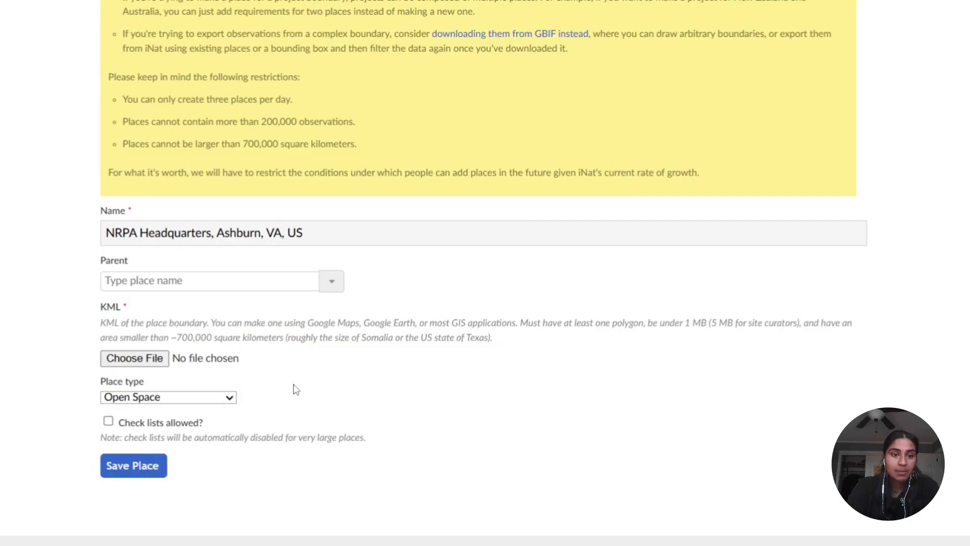
click(168, 394)
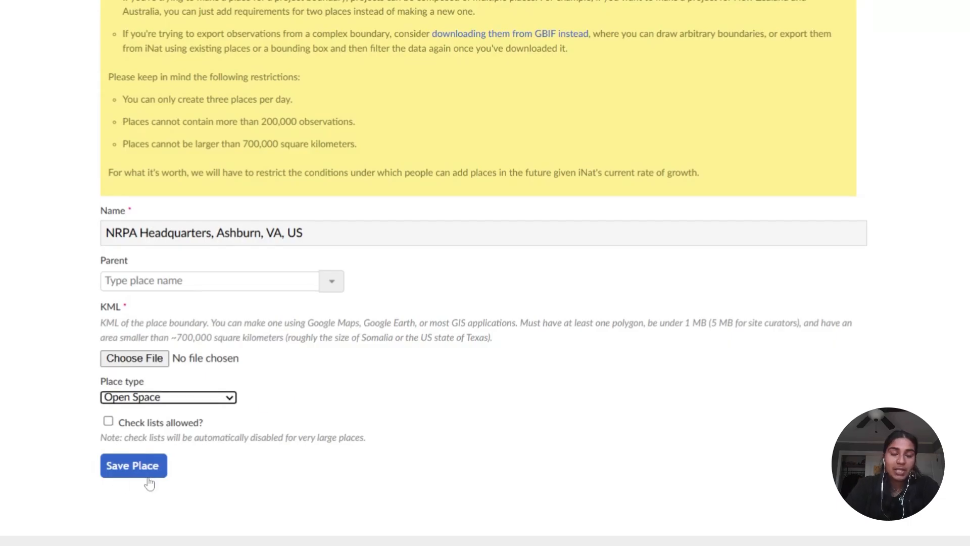
scroll(412, 414, up, 2)
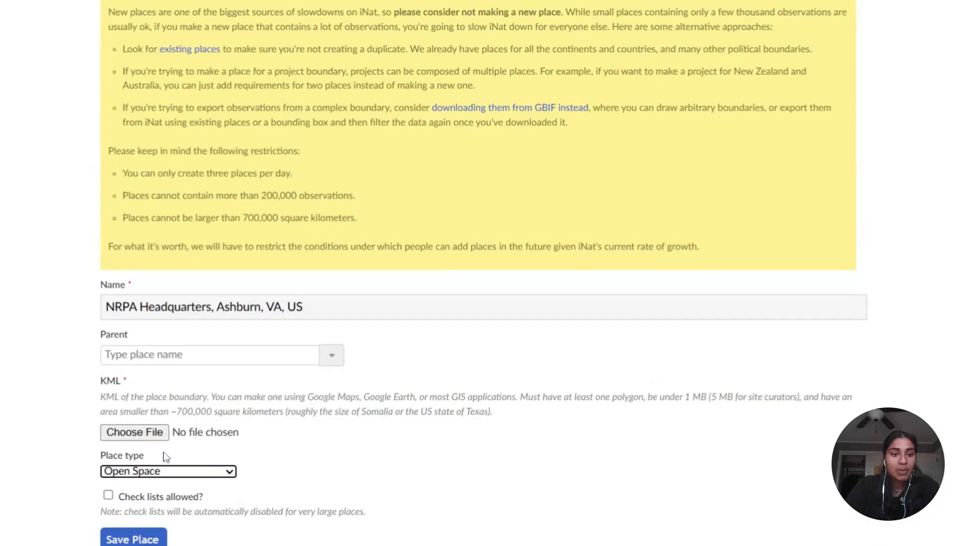
scroll(130, 423, up, 3)
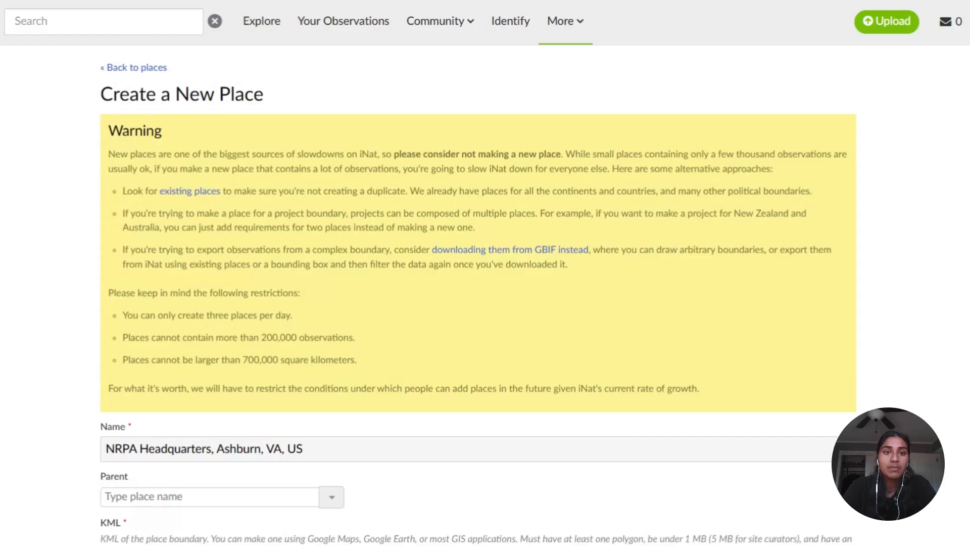
scroll(236, 376, down, 3)
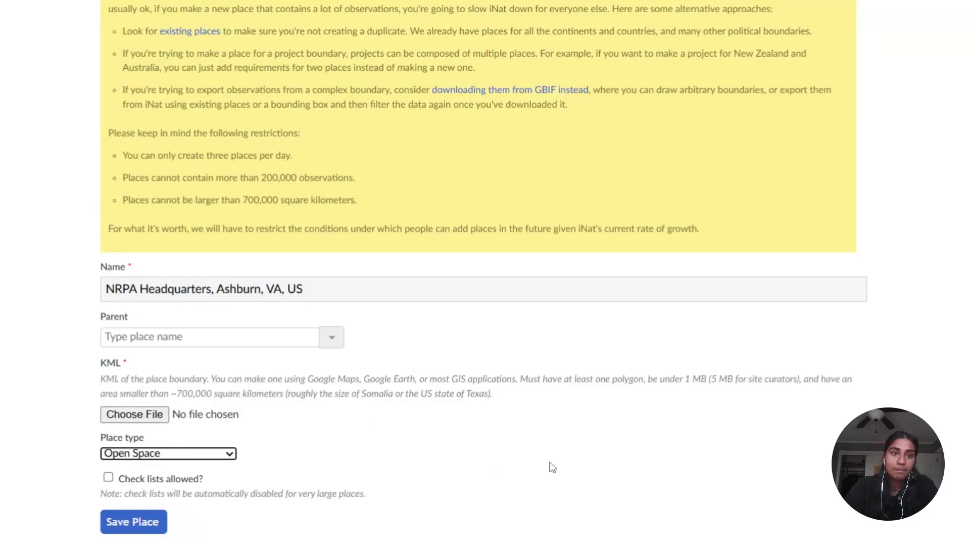
scroll(550, 462, up, 3)
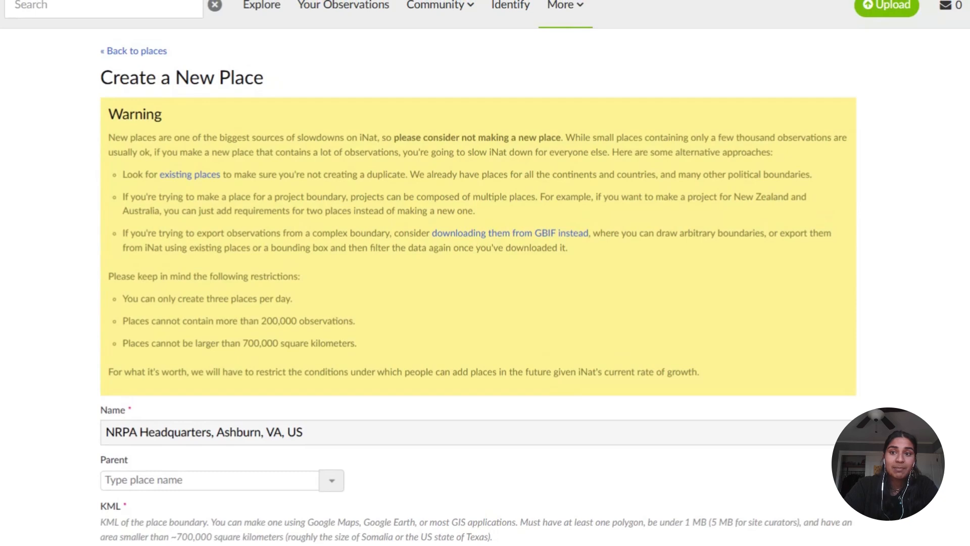
scroll(485, 272, up, 1)
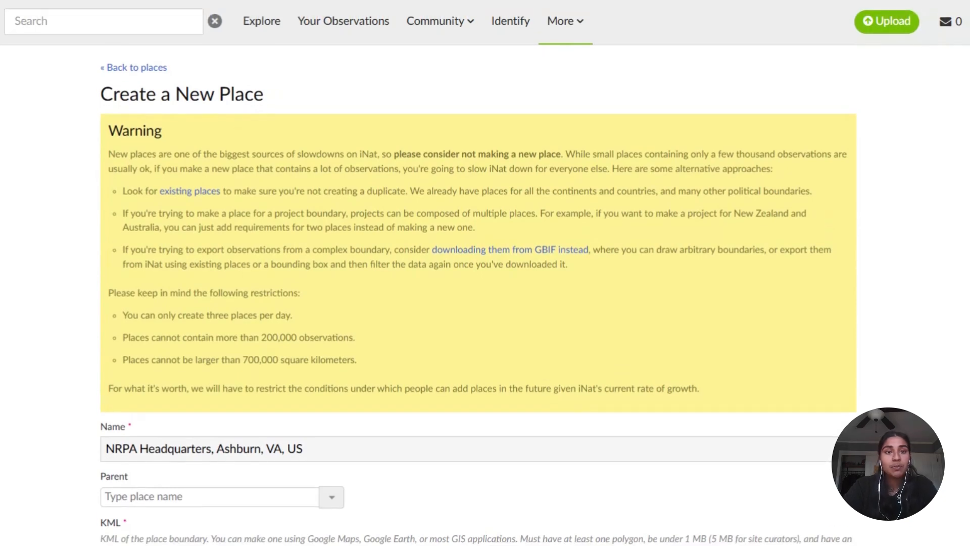